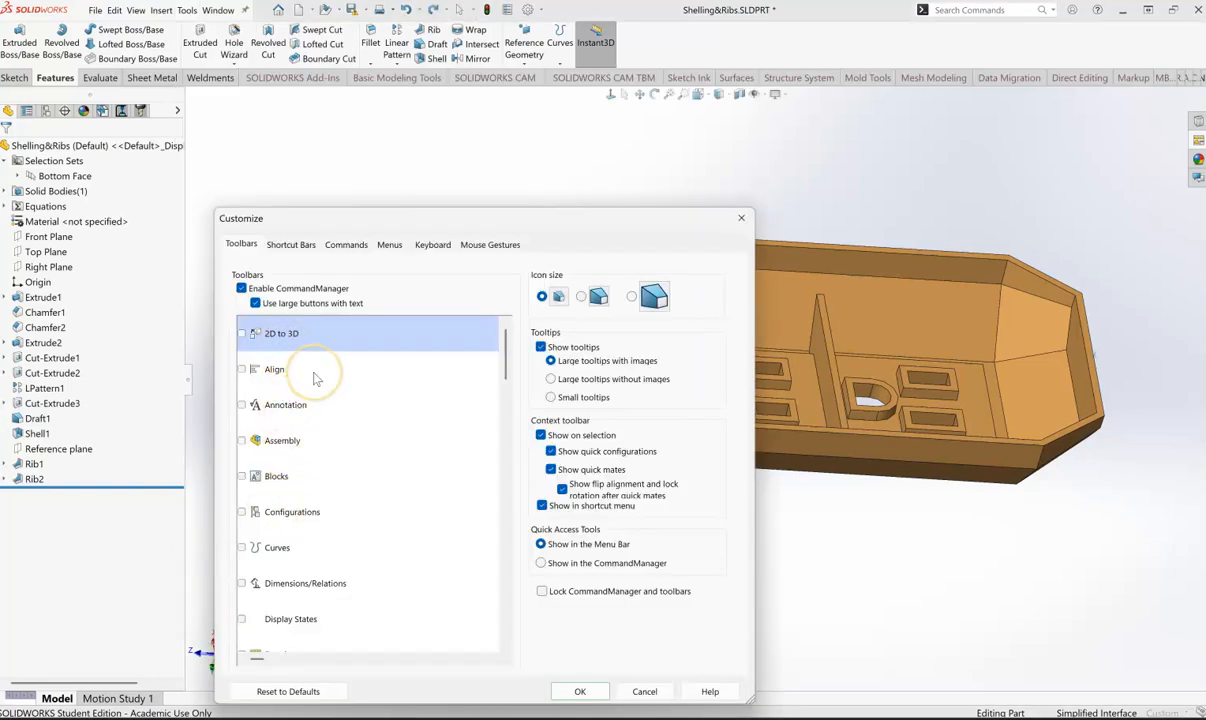
- Look through the available toolbars and the shortcut-bar buttons of the View category in the customization settings, leaving them as they are
scroll(316, 378, "down", 6)
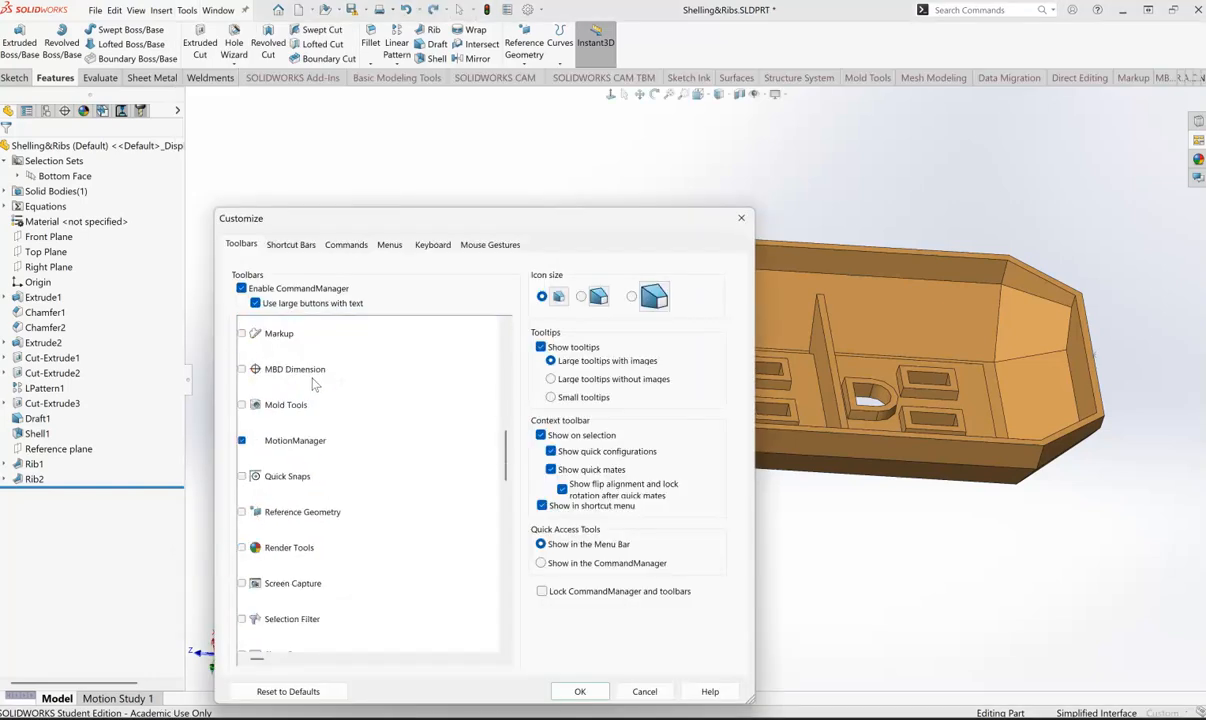
scroll(310, 462, "down", 8)
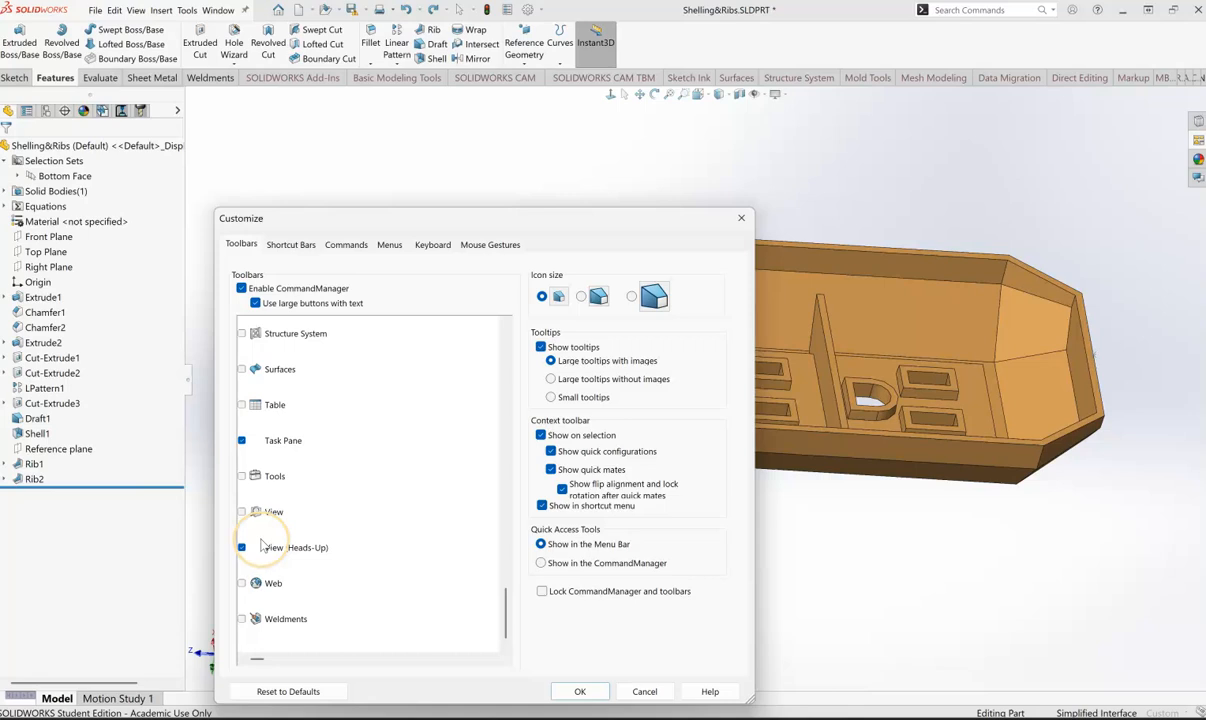
left_click(288, 245)
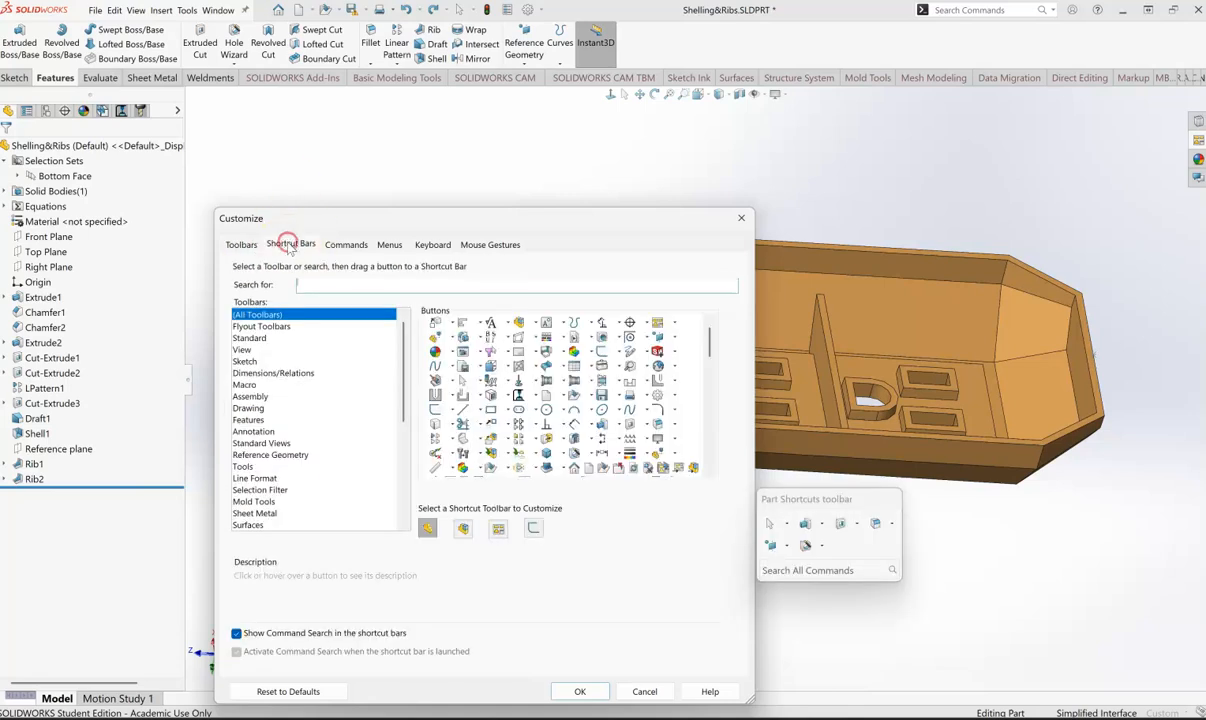
left_click(243, 350)
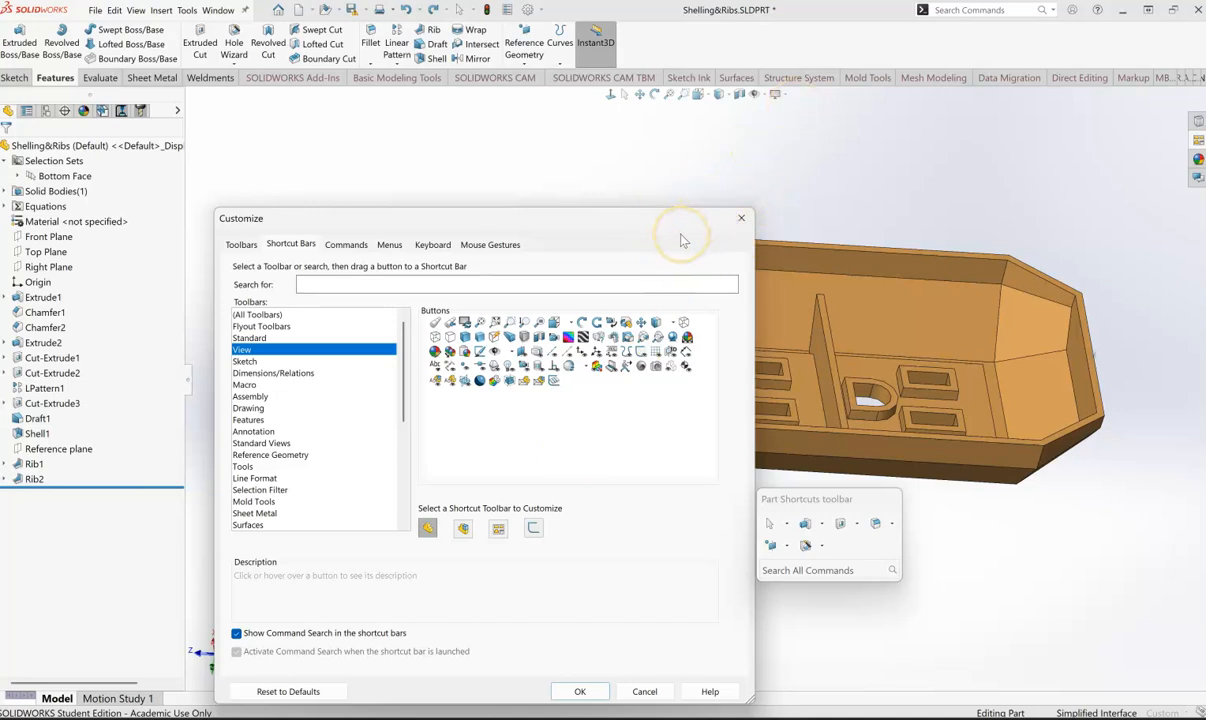
left_click(740, 219)
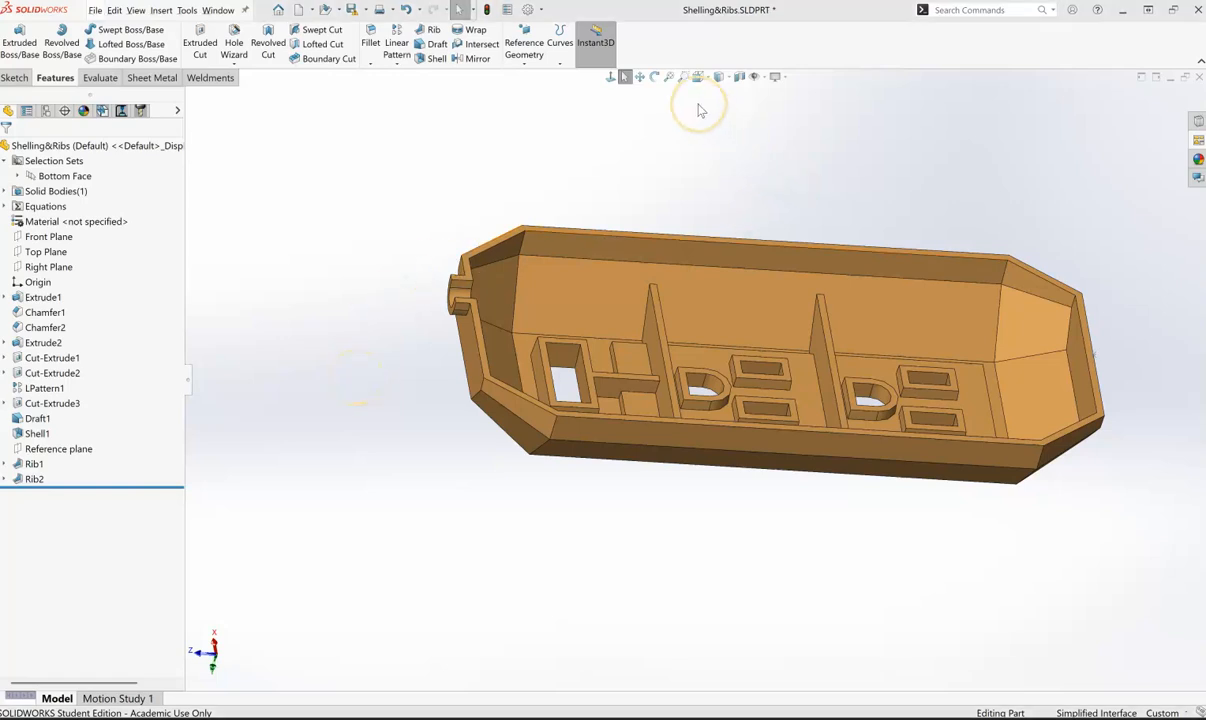
- Start a section view on the Front Plane and offset the cutting plane to 131 mm
left_click(739, 78)
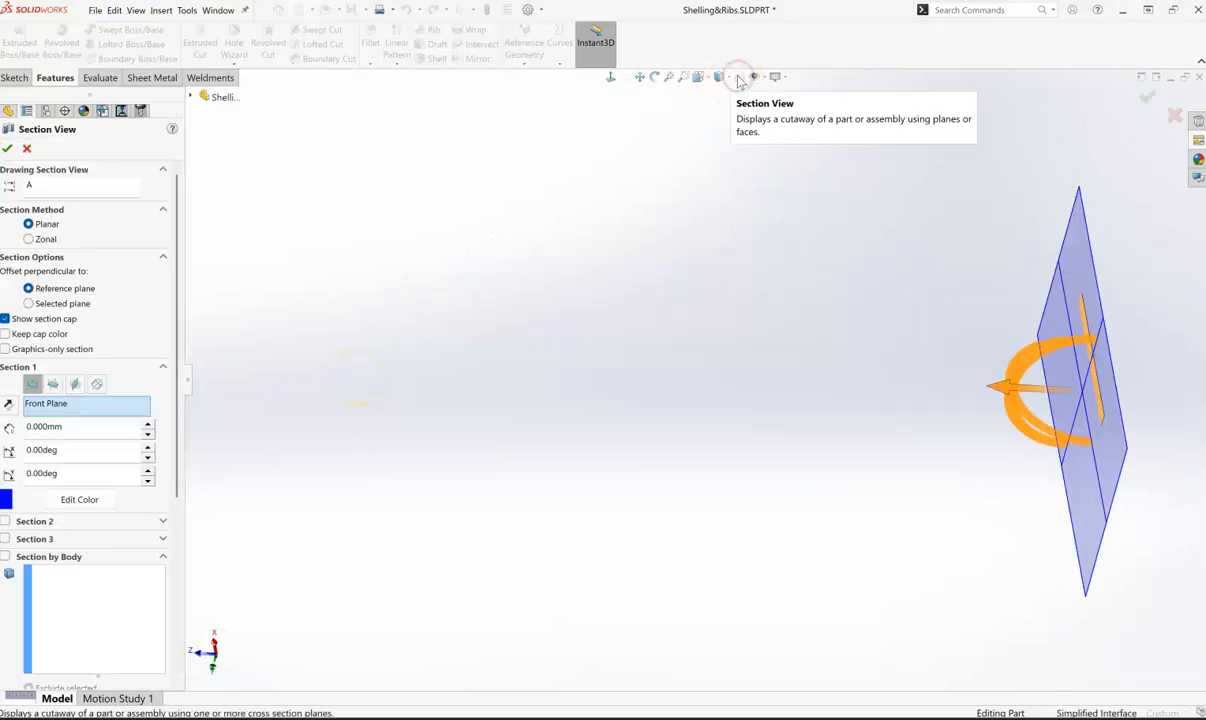
scroll(770, 452, "down", 3)
scroll(809, 450, "up", 8)
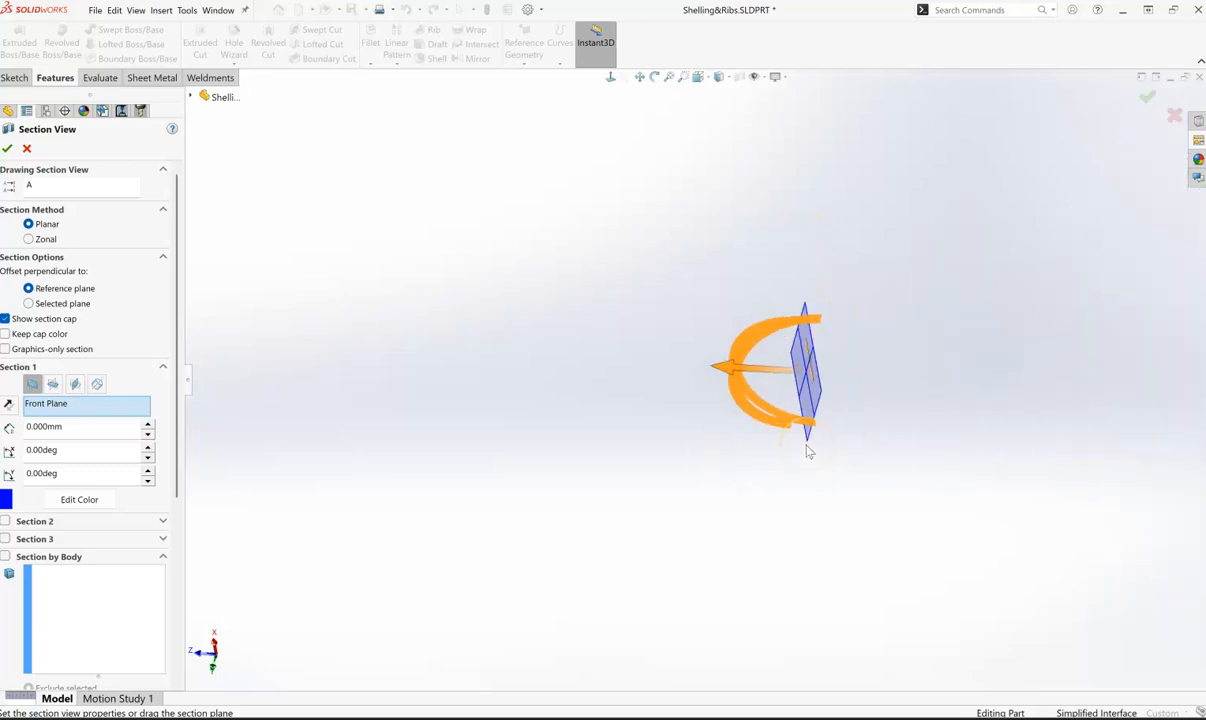
left_click_drag(809, 452, 737, 416)
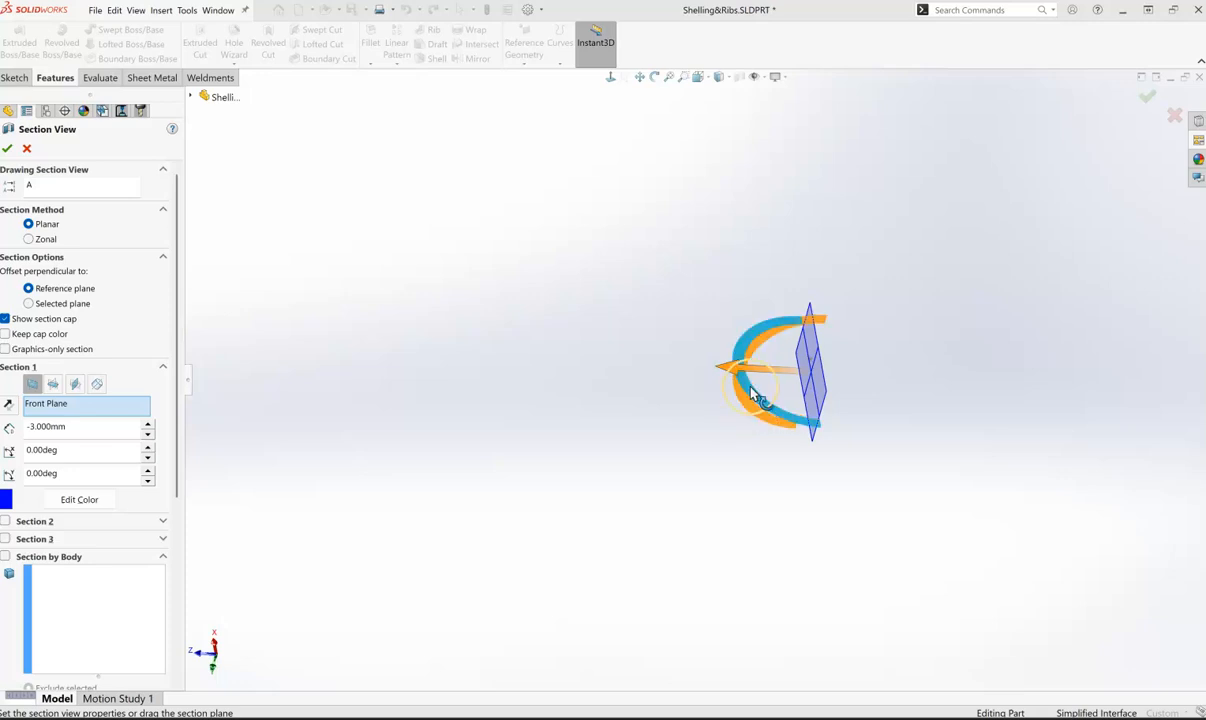
left_click_drag(750, 368, 535, 372)
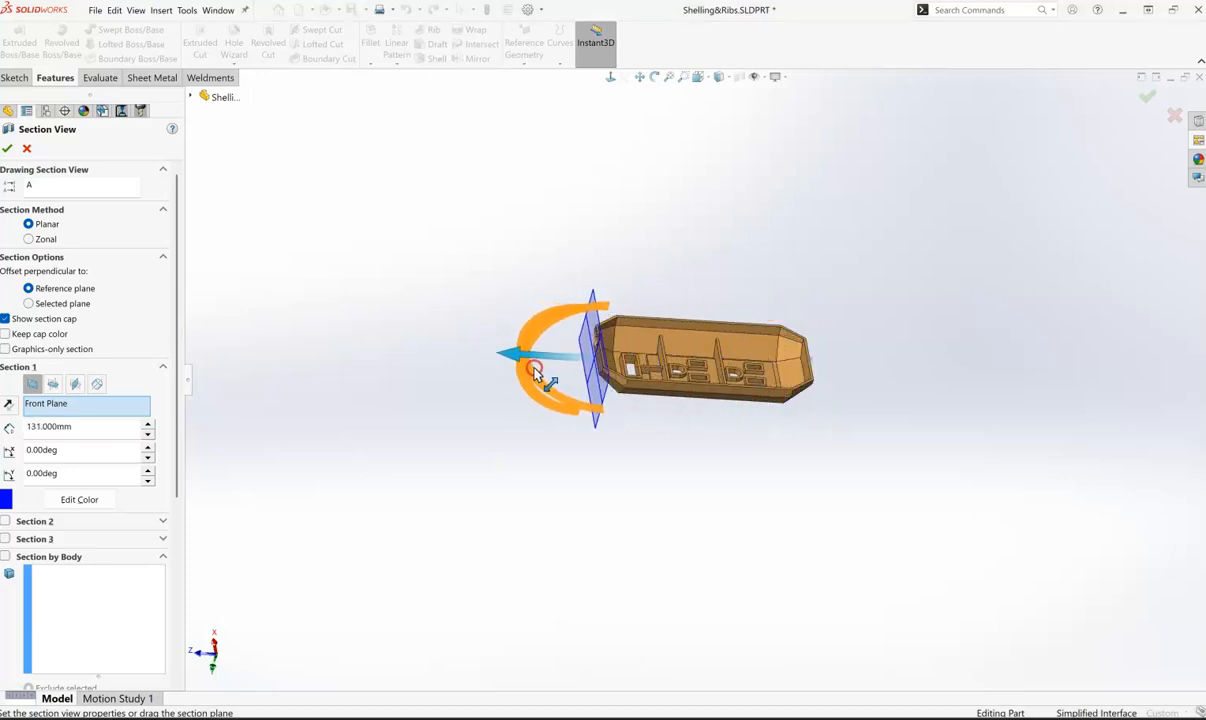
left_click_drag(549, 479, 580, 516)
middle_click_drag(580, 516, 829, 673)
middle_click_drag(734, 181, 704, 298)
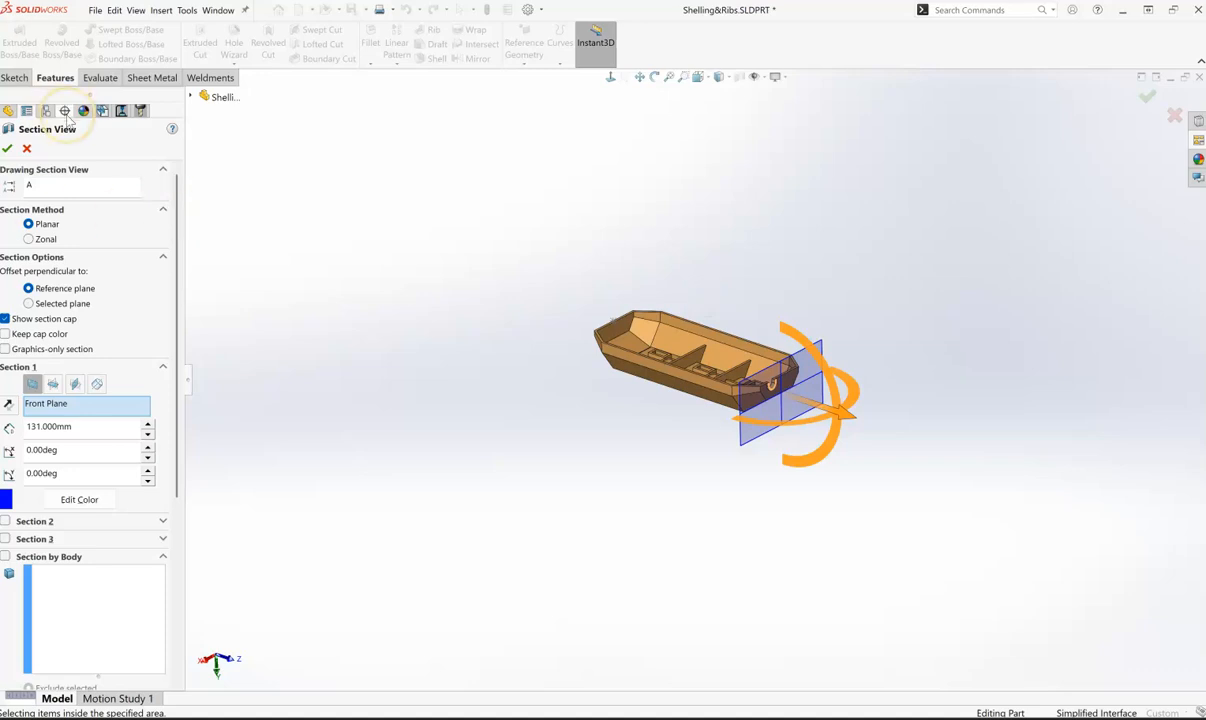
left_click(42, 184)
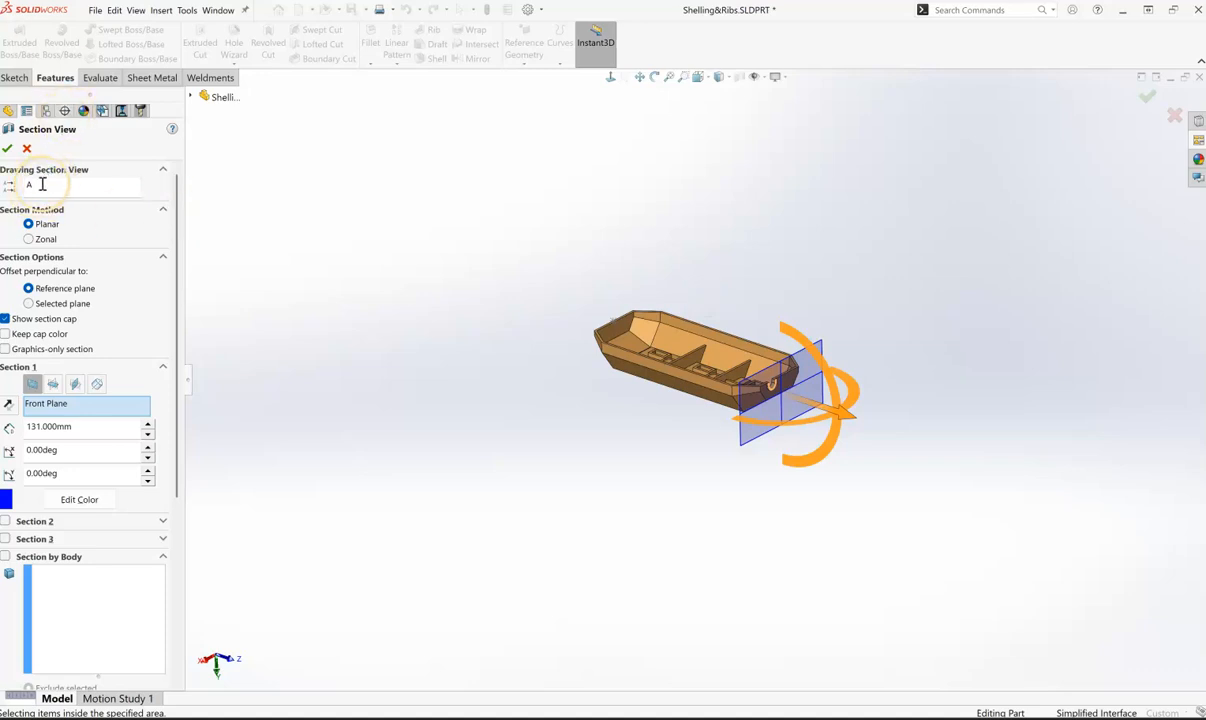
left_click(62, 220)
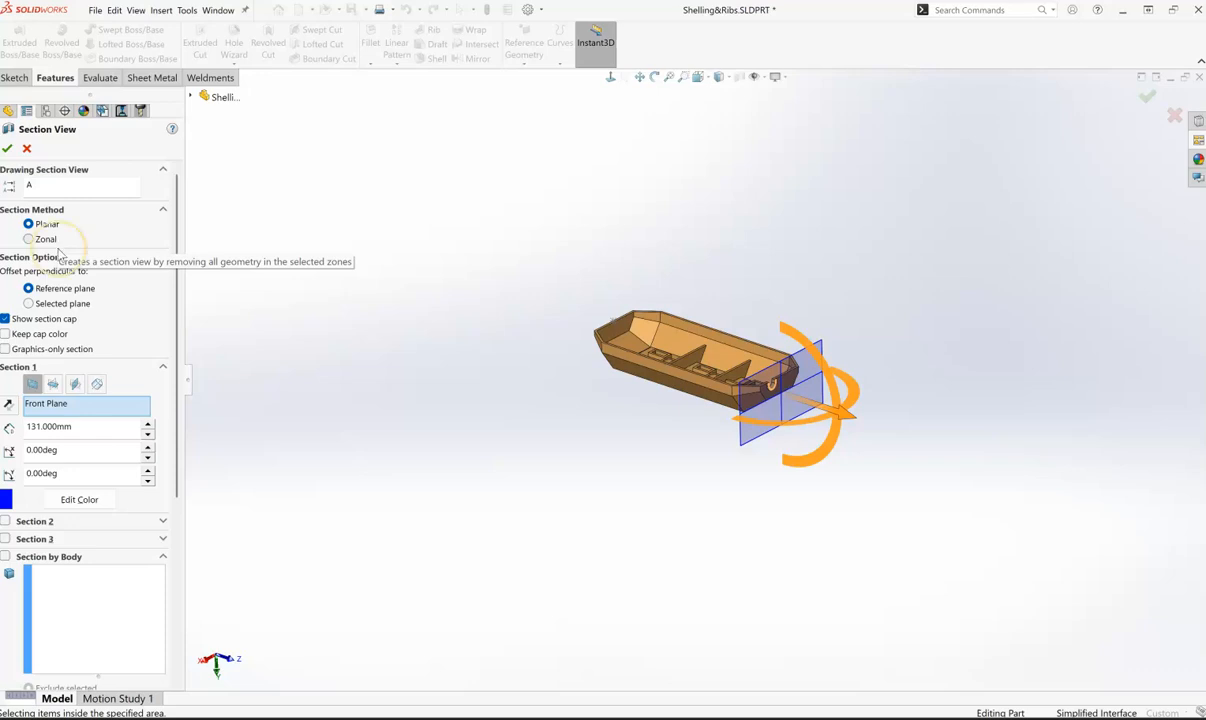
left_click(56, 289)
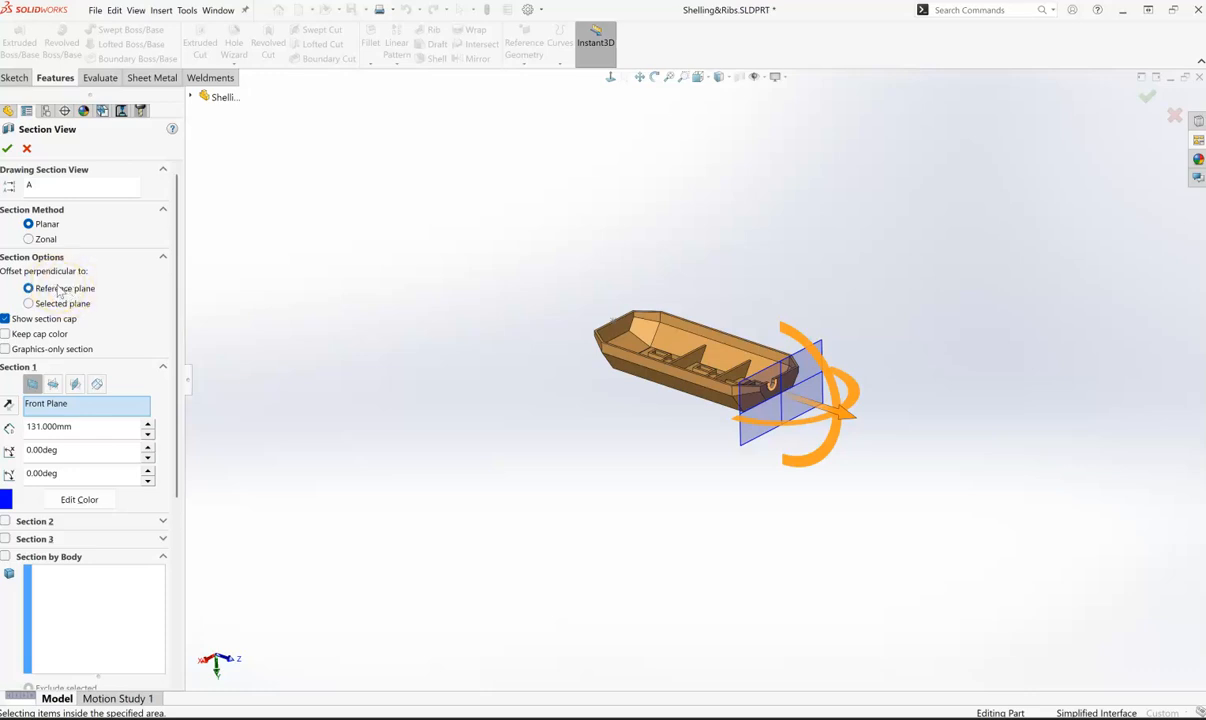
- Try the section cut with the Top Plane, the Right Plane and the plane-about-axis option
left_click(35, 386)
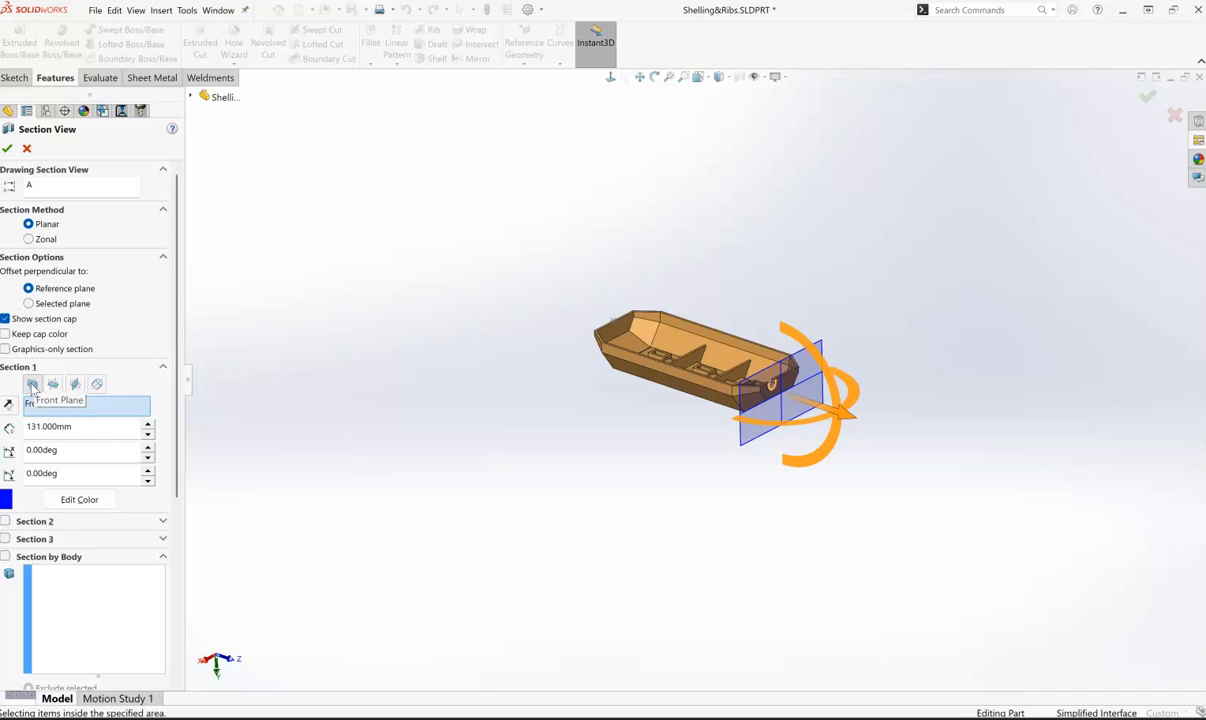
left_click(55, 386)
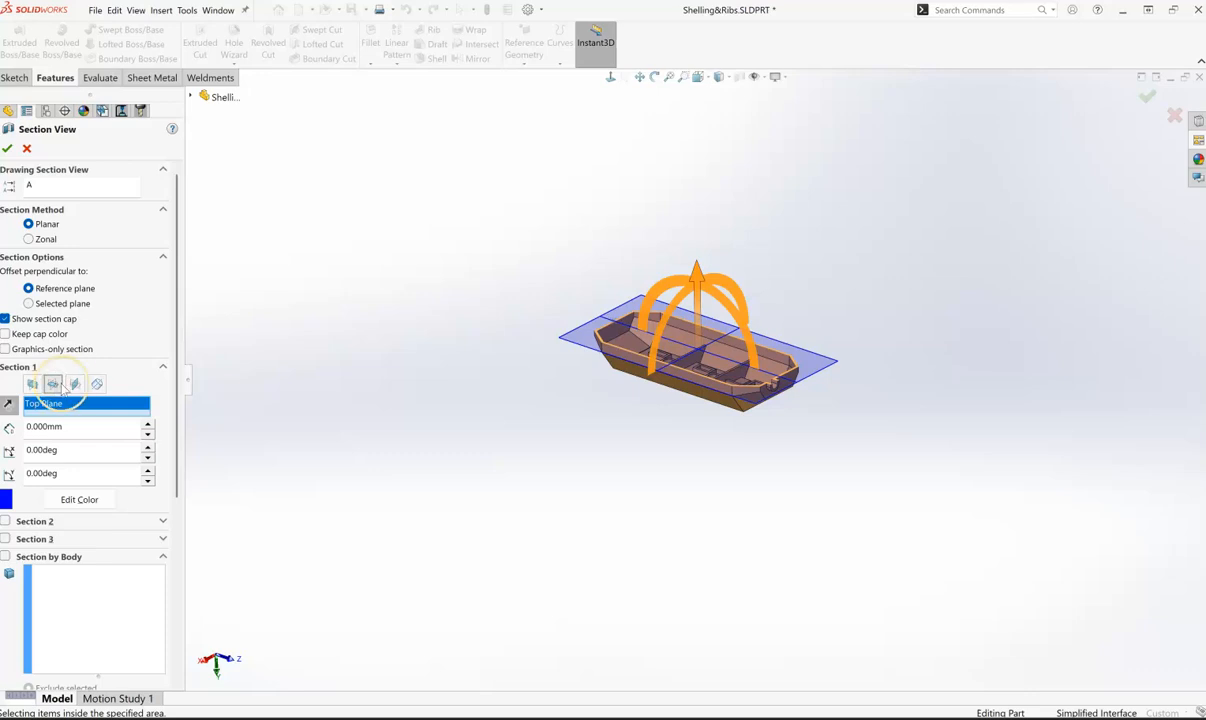
left_click(77, 385)
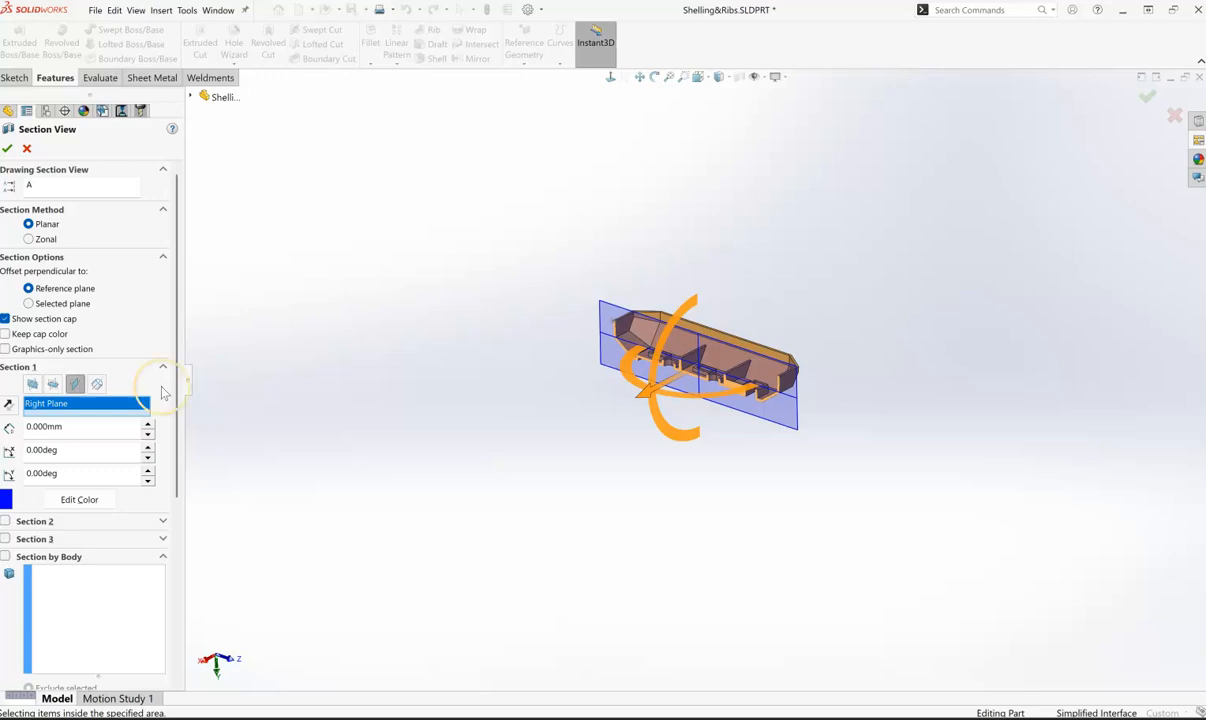
scroll(780, 398, "down", 5)
scroll(591, 360, "down", 3)
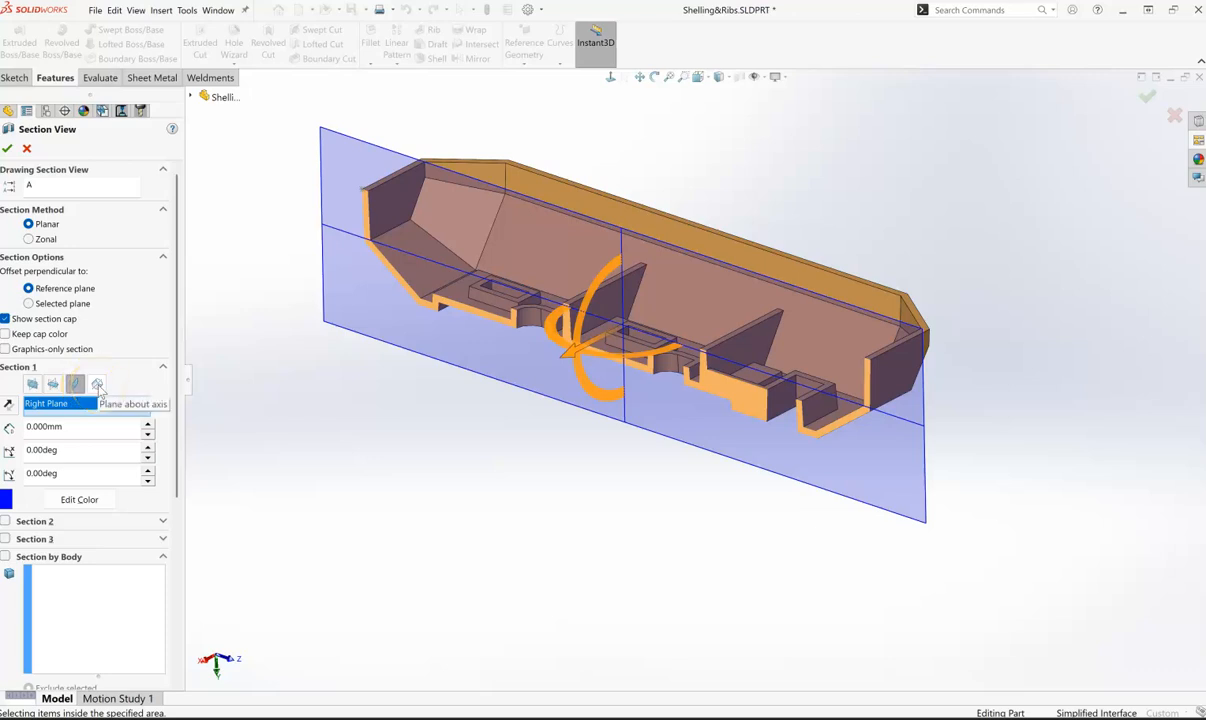
left_click(98, 386)
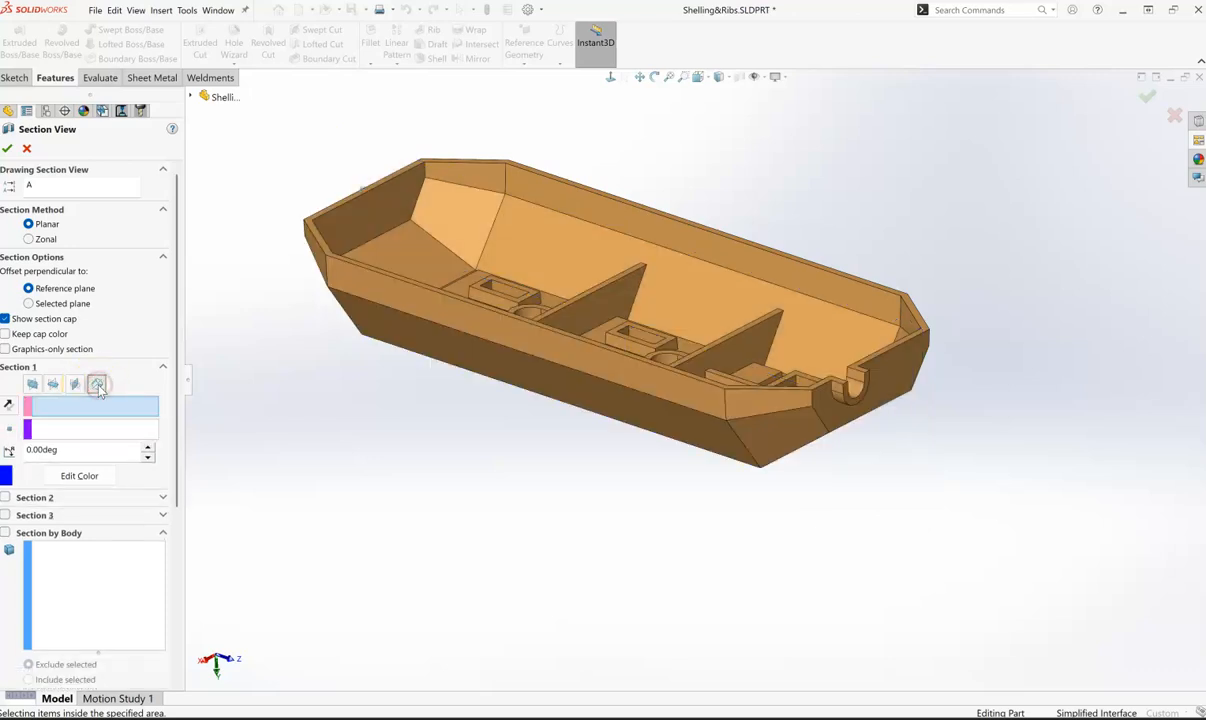
- Return the section to the Front Plane and offset the cutting plane to 131 mm
left_click(33, 385)
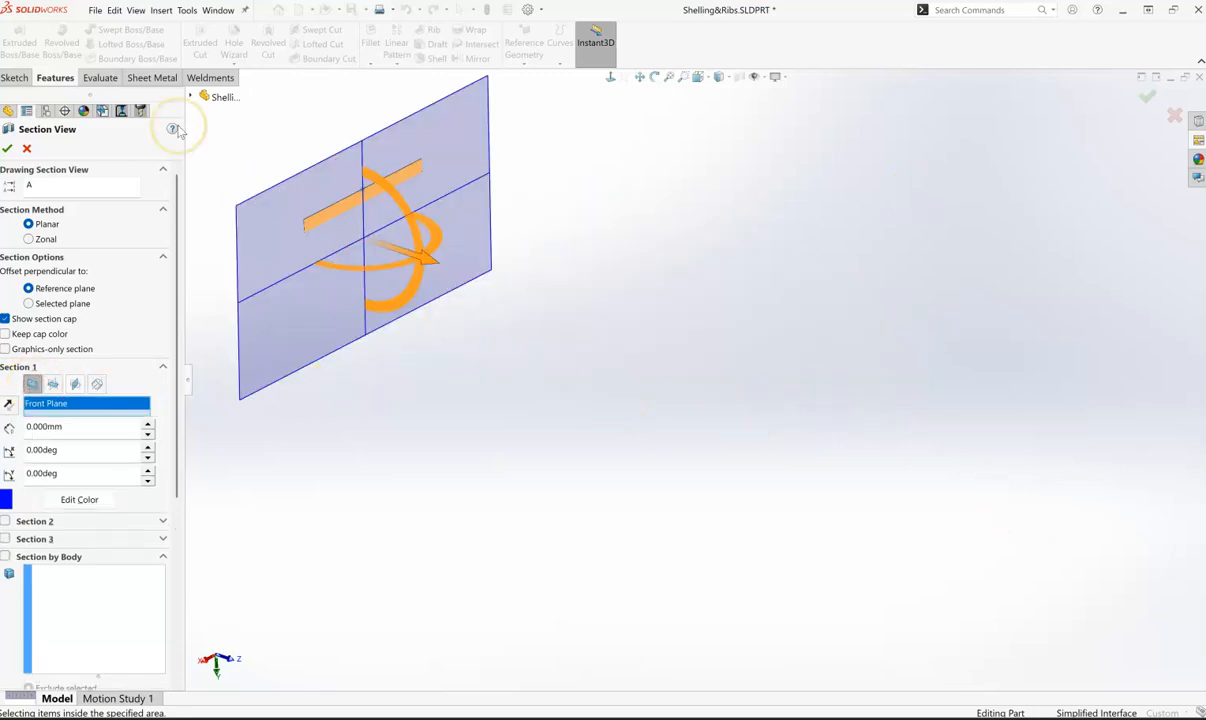
left_click_drag(408, 253, 978, 515)
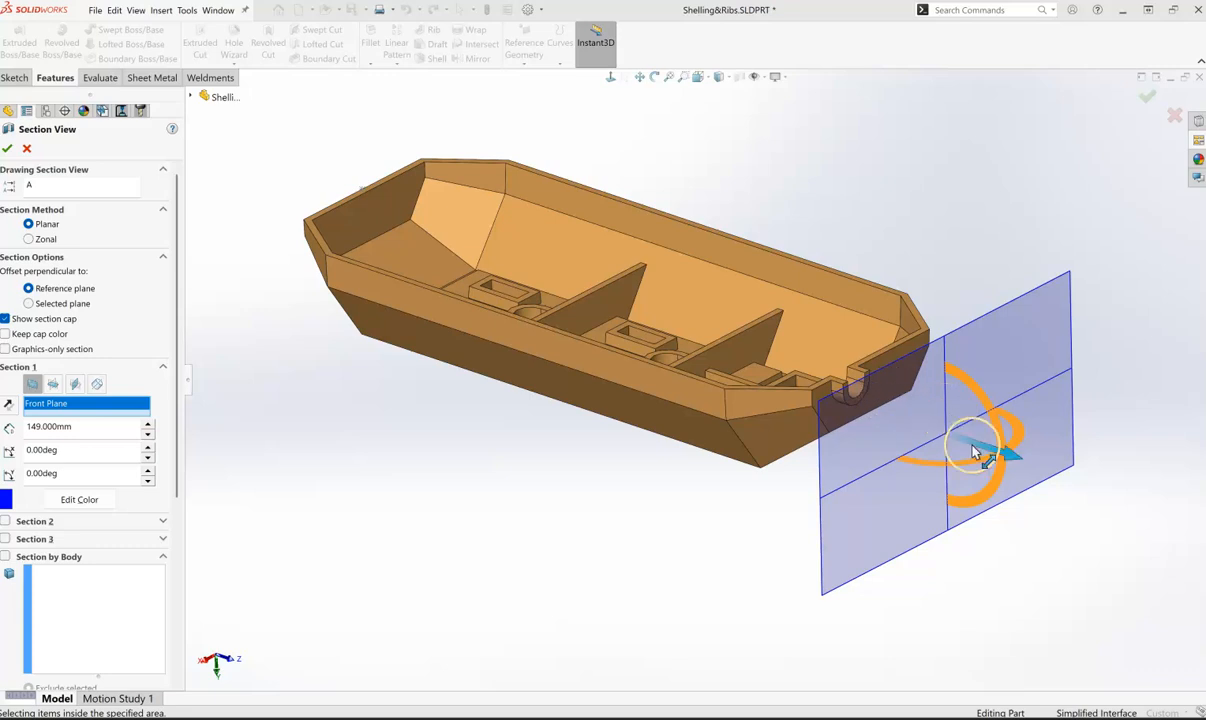
left_click_drag(972, 448, 644, 350)
middle_click_drag(353, 409, 441, 571)
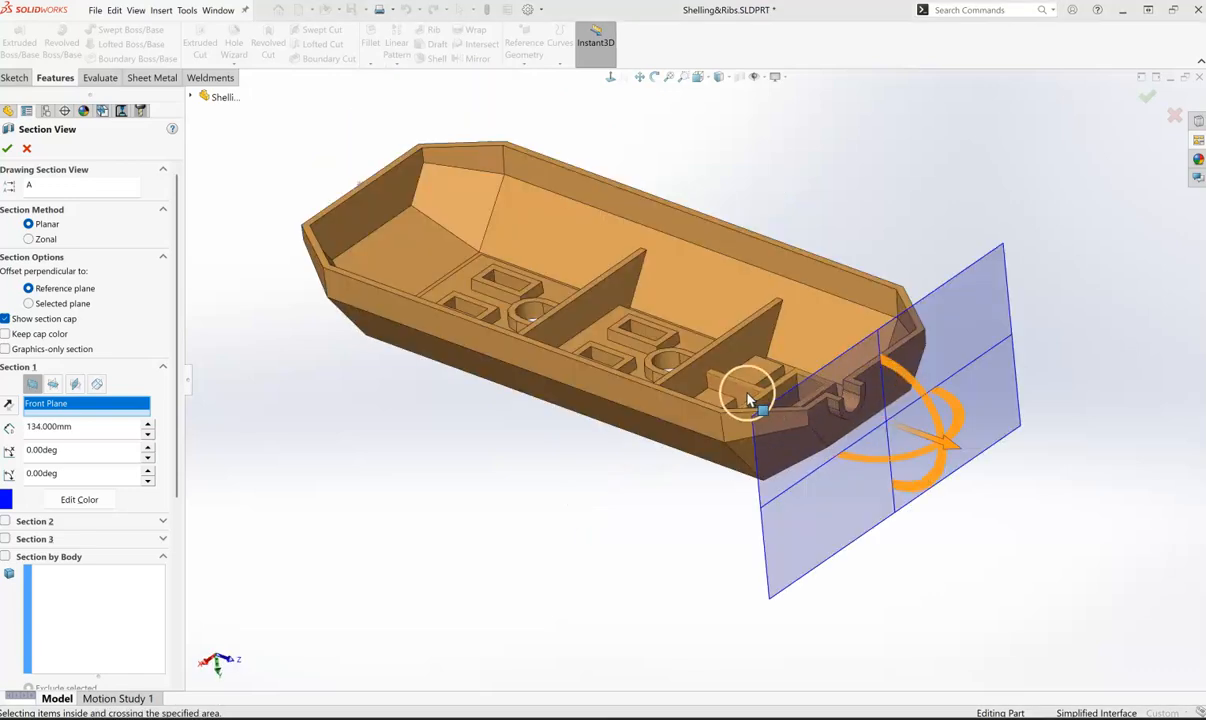
mouse_move(895, 425)
left_mouse_down()
mouse_move(907, 423)
mouse_move(785, 405)
mouse_move(731, 336)
mouse_move(782, 360)
mouse_move(712, 300)
mouse_move(895, 425)
left_mouse_up()
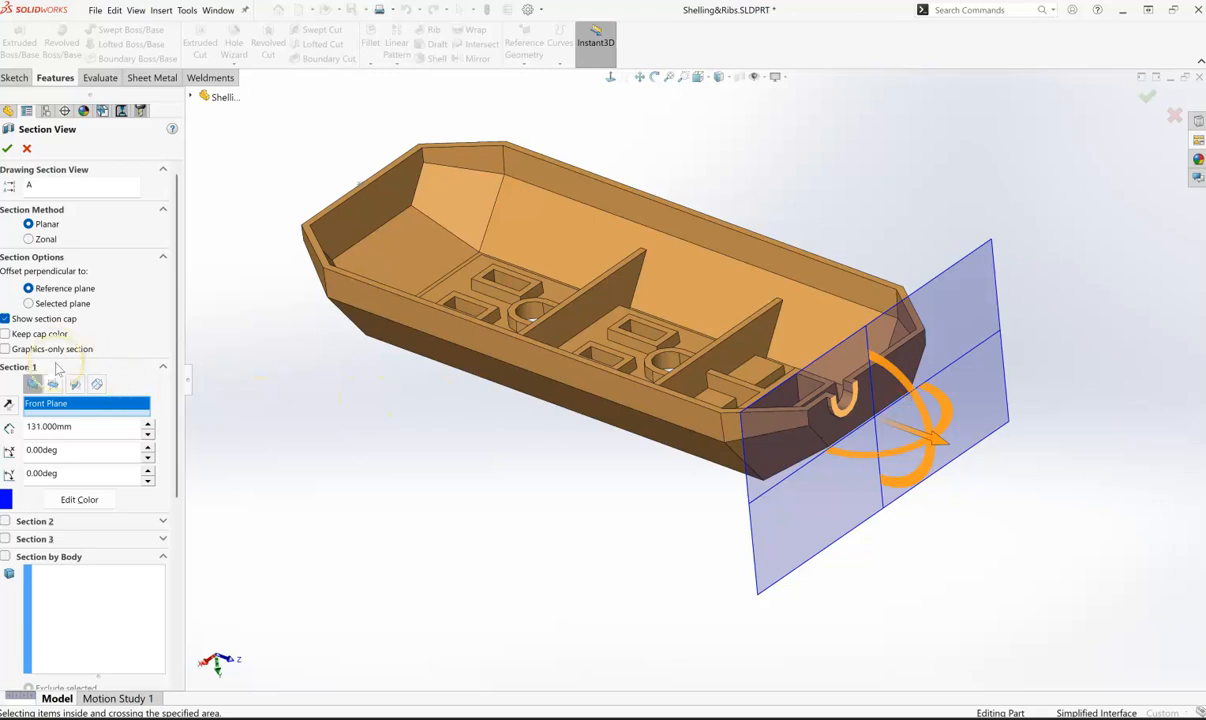
- Reverse the section direction and move the cutting plane to a 3 mm offset at the opposite end of the hull
left_click(9, 405)
left_click_drag(873, 341, 350, 116)
middle_click_drag(766, 430, 642, 624)
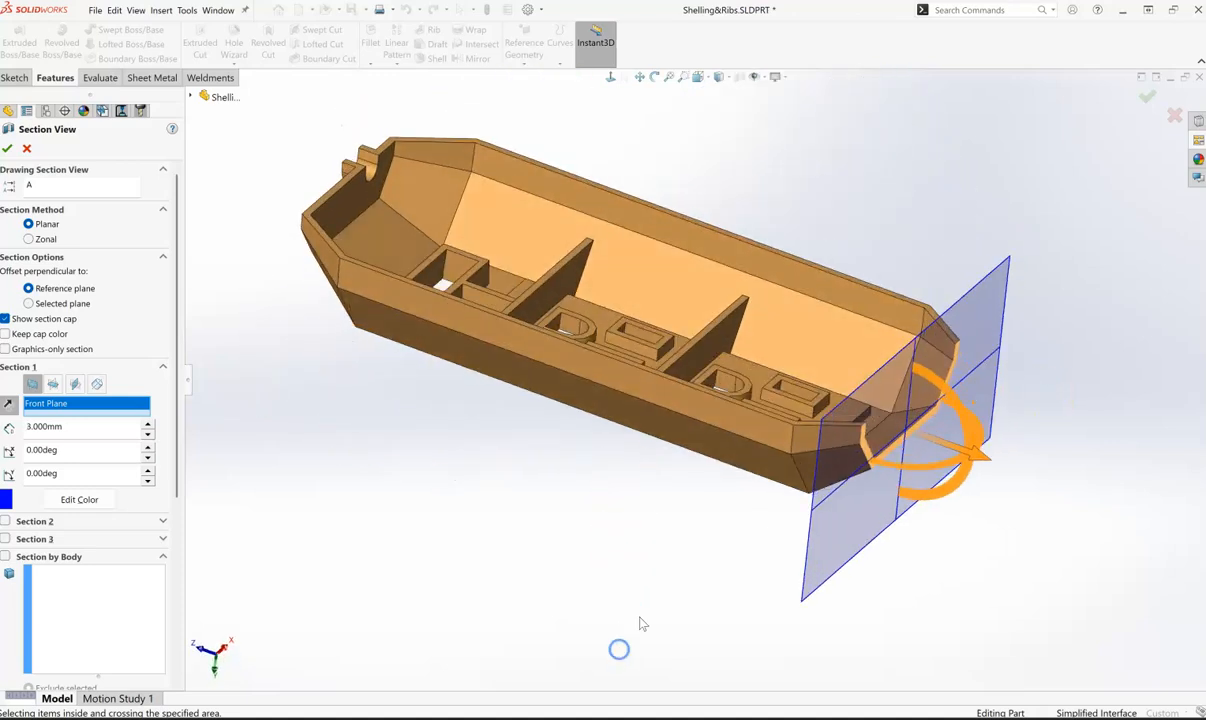
middle_click_drag(598, 328, 539, 467)
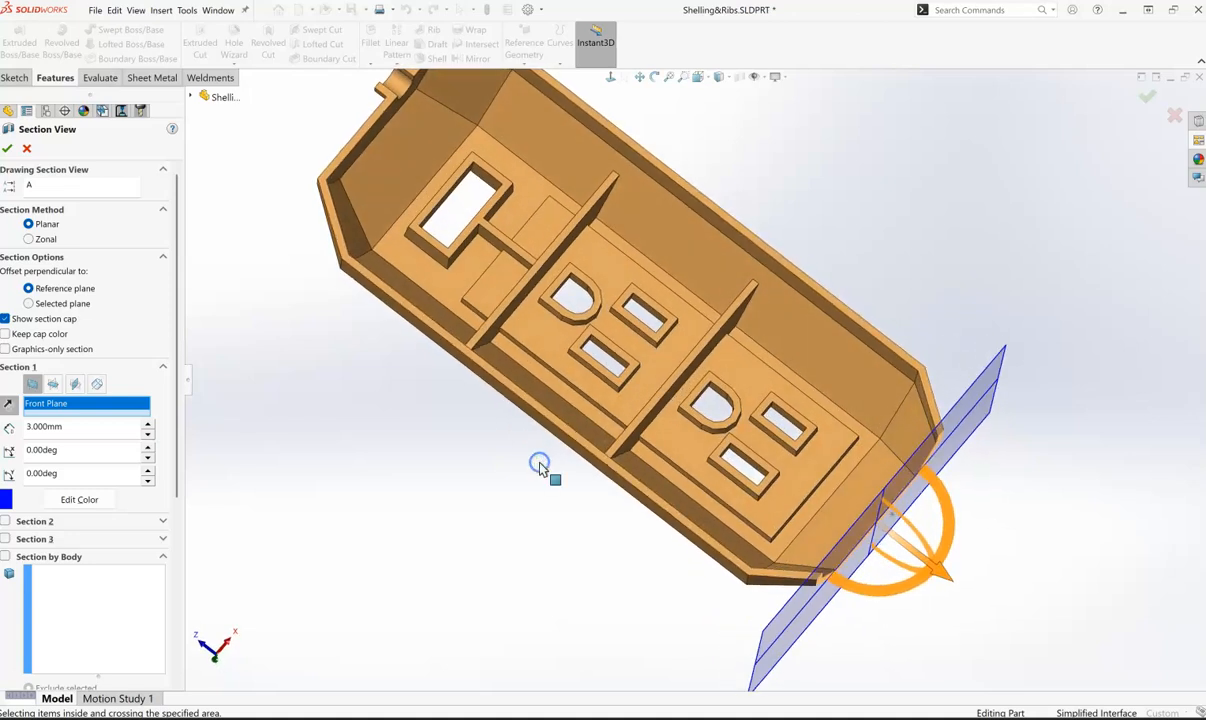
- Move the section plane to a 92 mm offset, cutting through the small rib, and accept the section view
left_click_drag(905, 545, 602, 207)
mouse_move(697, 353)
middle_mouse_down()
mouse_move(719, 393)
mouse_move(705, 376)
middle_mouse_up()
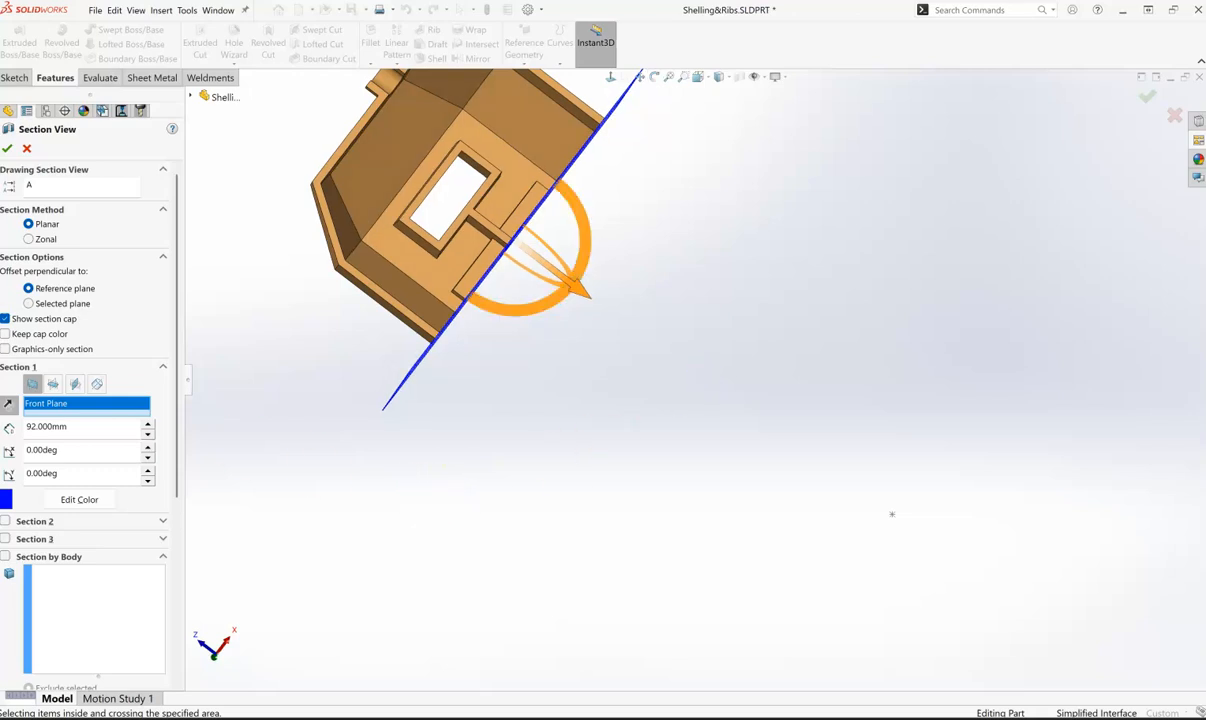
left_click(8, 149)
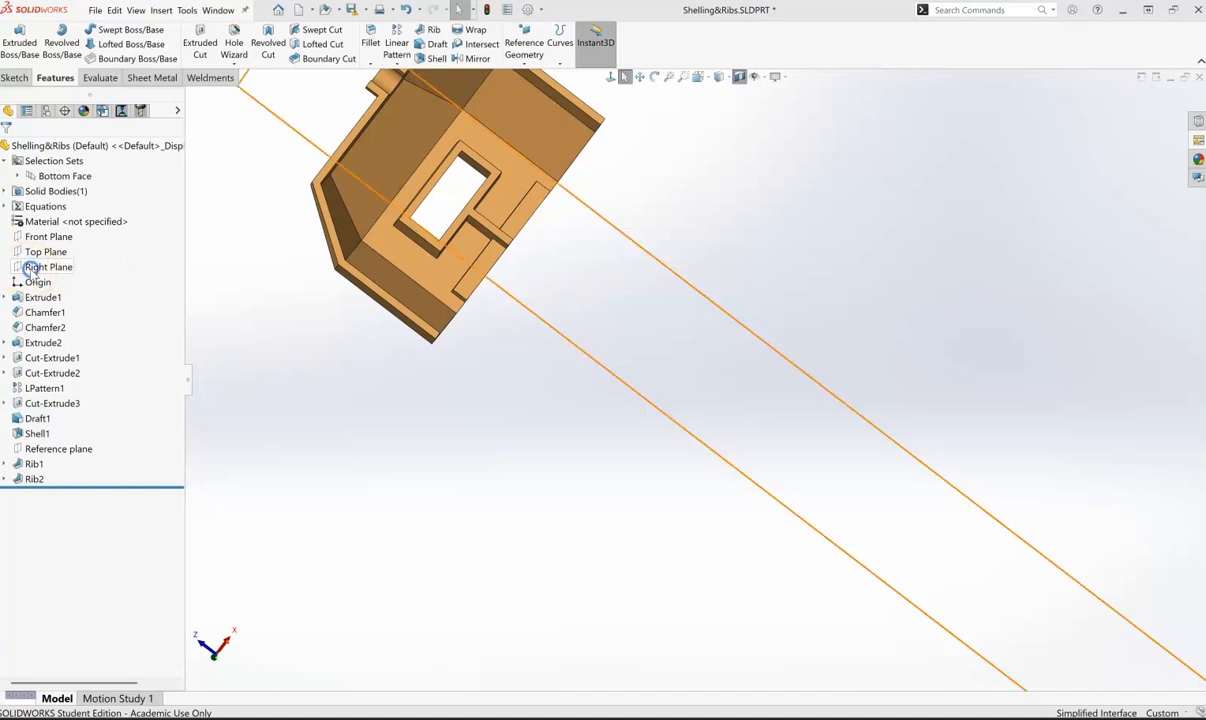
- Start a sketch on the Right Plane and inspect the sectioned hull from several angles
right_click(31, 269)
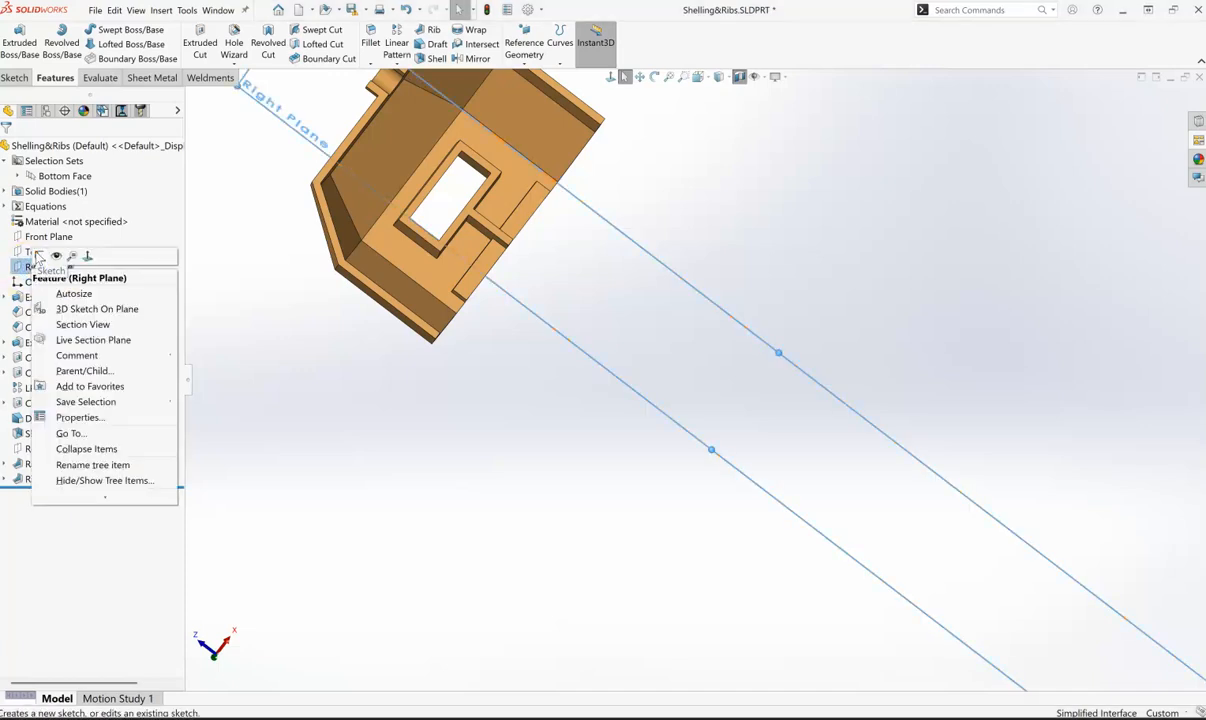
left_click(37, 257)
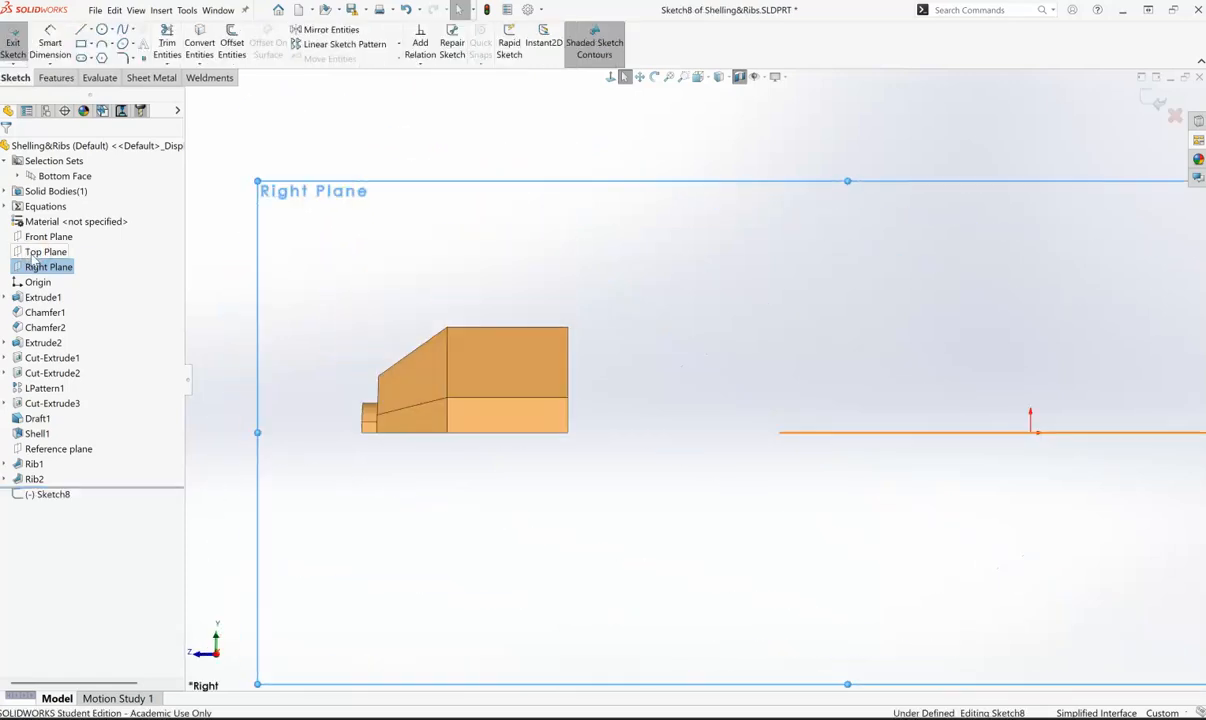
middle_click_drag(838, 235, 802, 345)
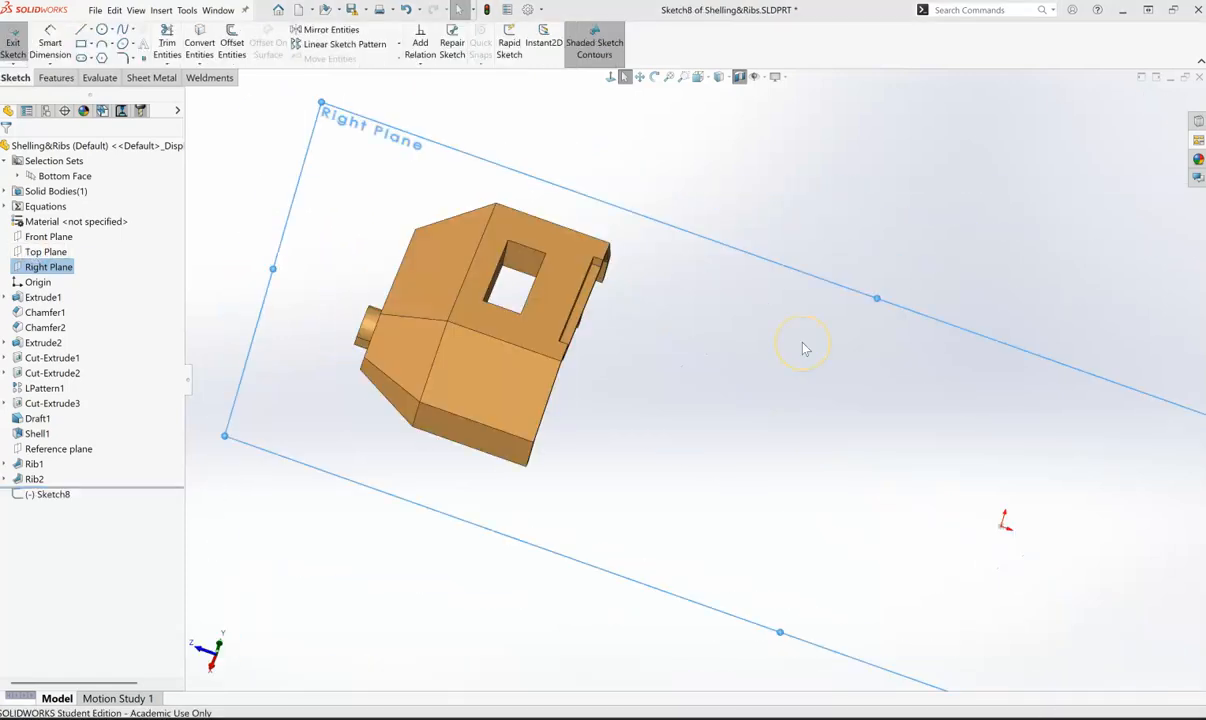
middle_click_drag(503, 470, 590, 480)
middle_click_drag(805, 622, 810, 272)
middle_click_drag(587, 638, 519, 647)
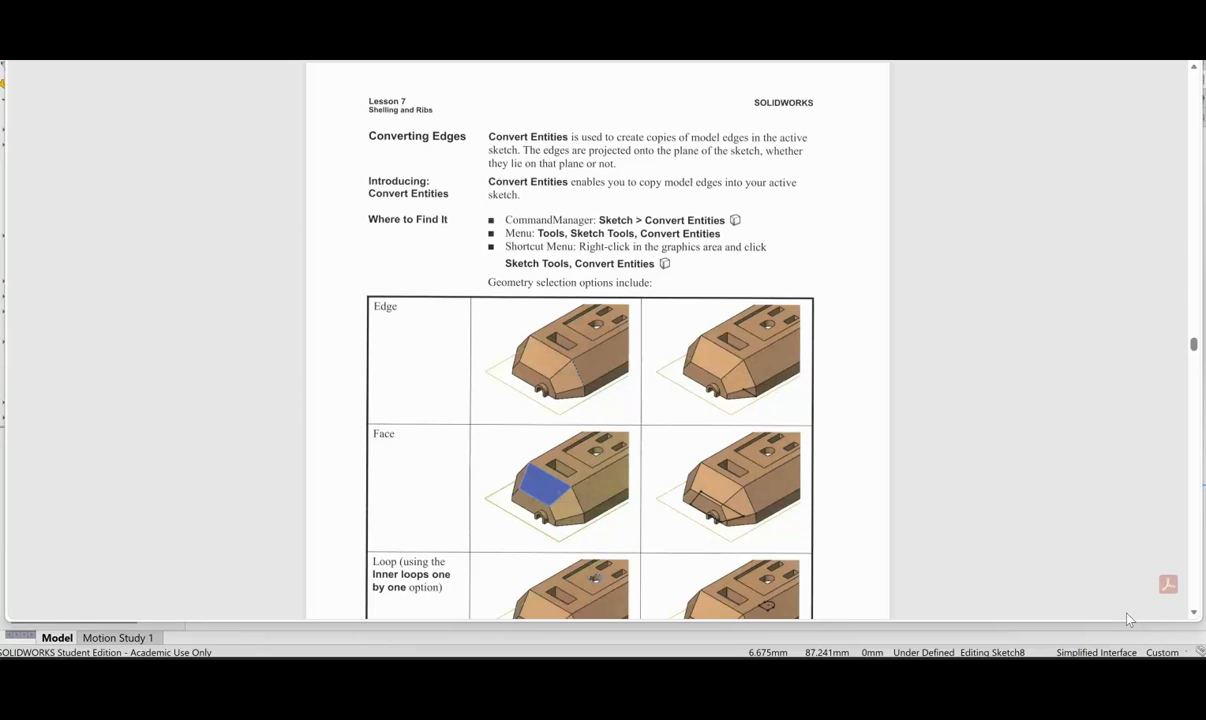
- Read the lesson page on Convert Entities, including its table of edge, face and loop selection options
left_click(790, 316)
scroll(511, 289, "down", 3)
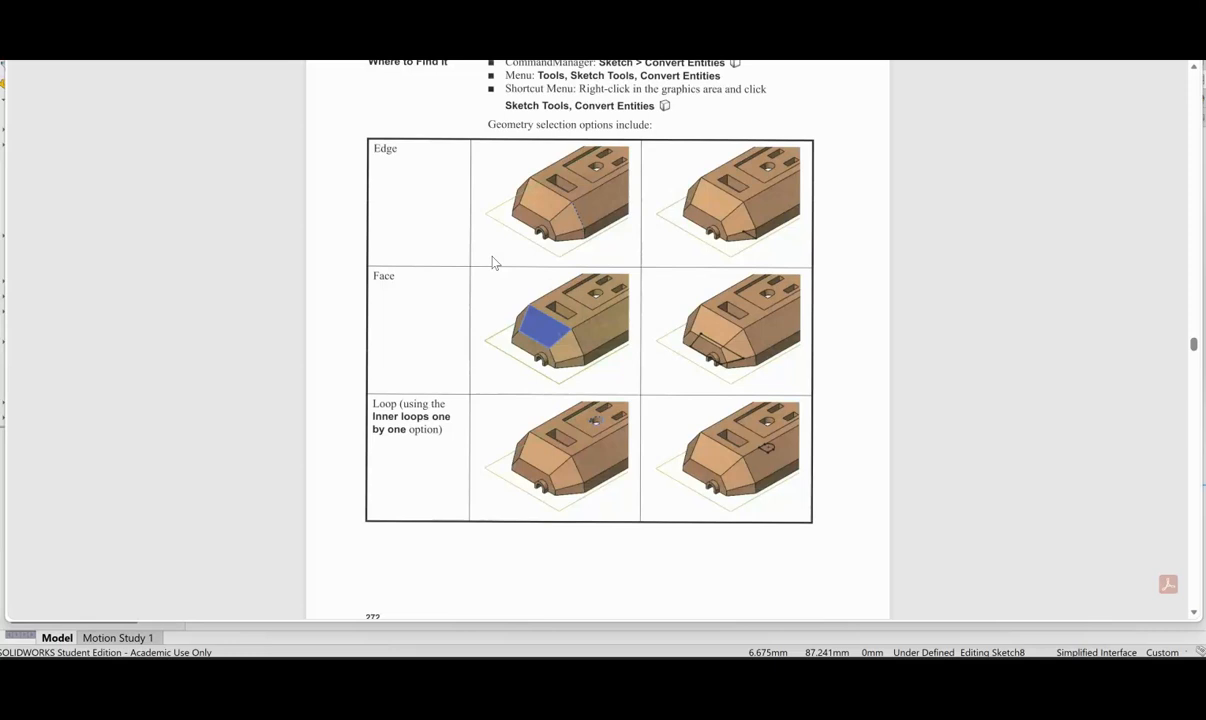
left_click(184, 203)
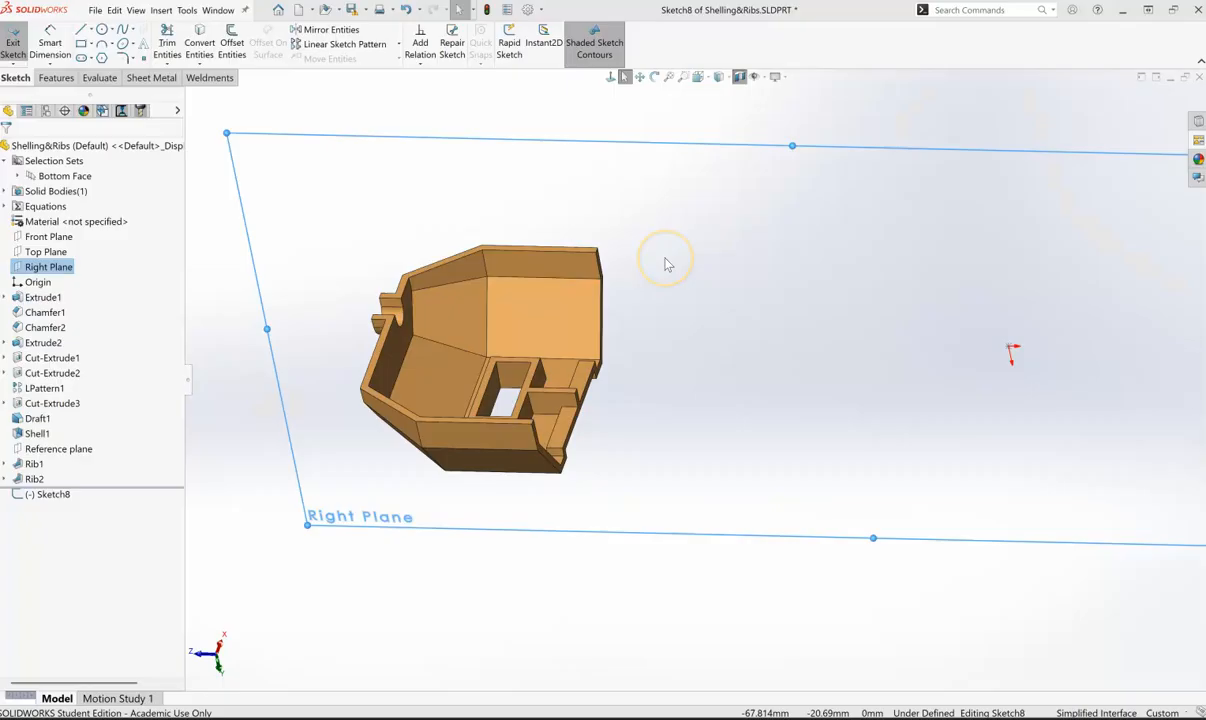
- Convert the top edge of the small rib beside the rectangular opening into a line in the Right Plane sketch
middle_click_drag(660, 255, 553, 417)
scroll(398, 276, "up", 2)
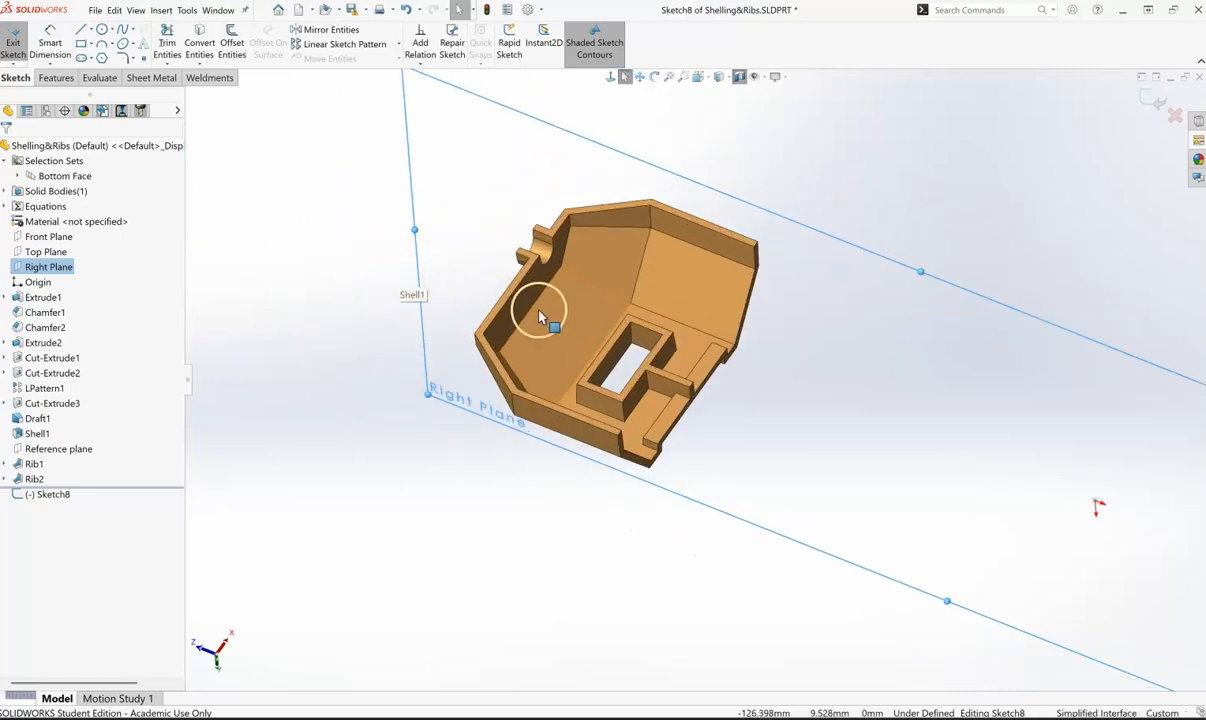
scroll(507, 292, "down", 2)
scroll(686, 377, "down", 3)
scroll(745, 438, "down", 2)
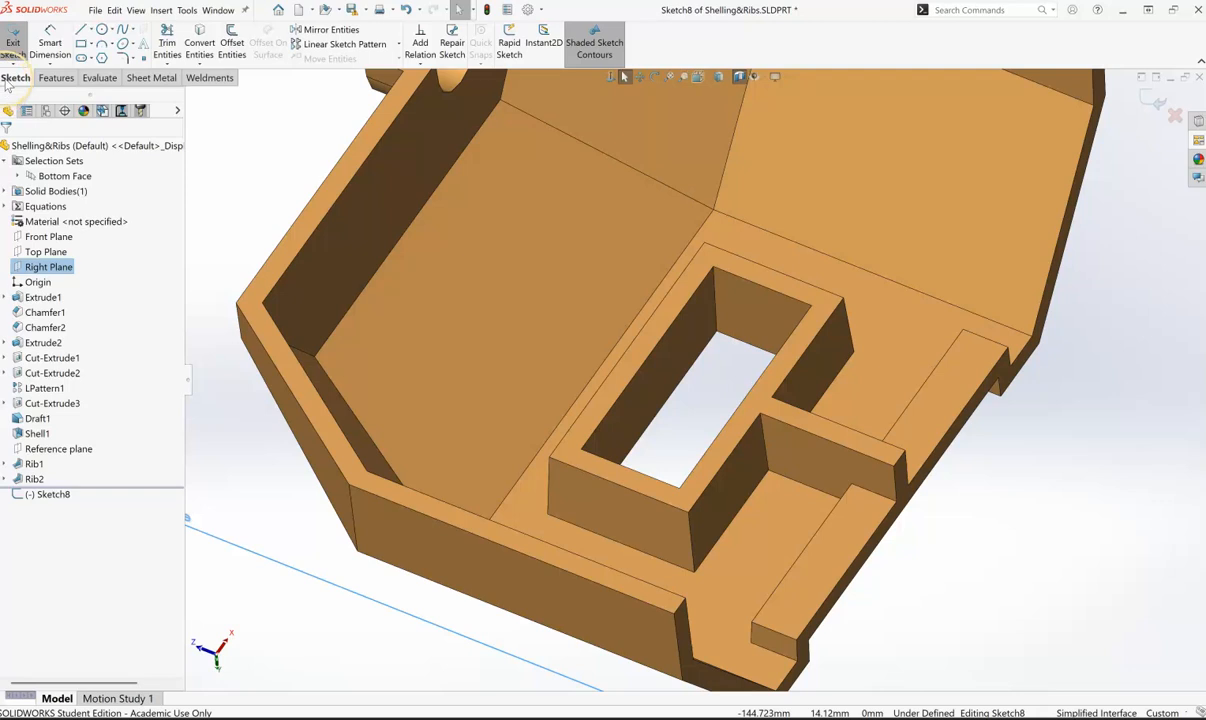
left_click(199, 45)
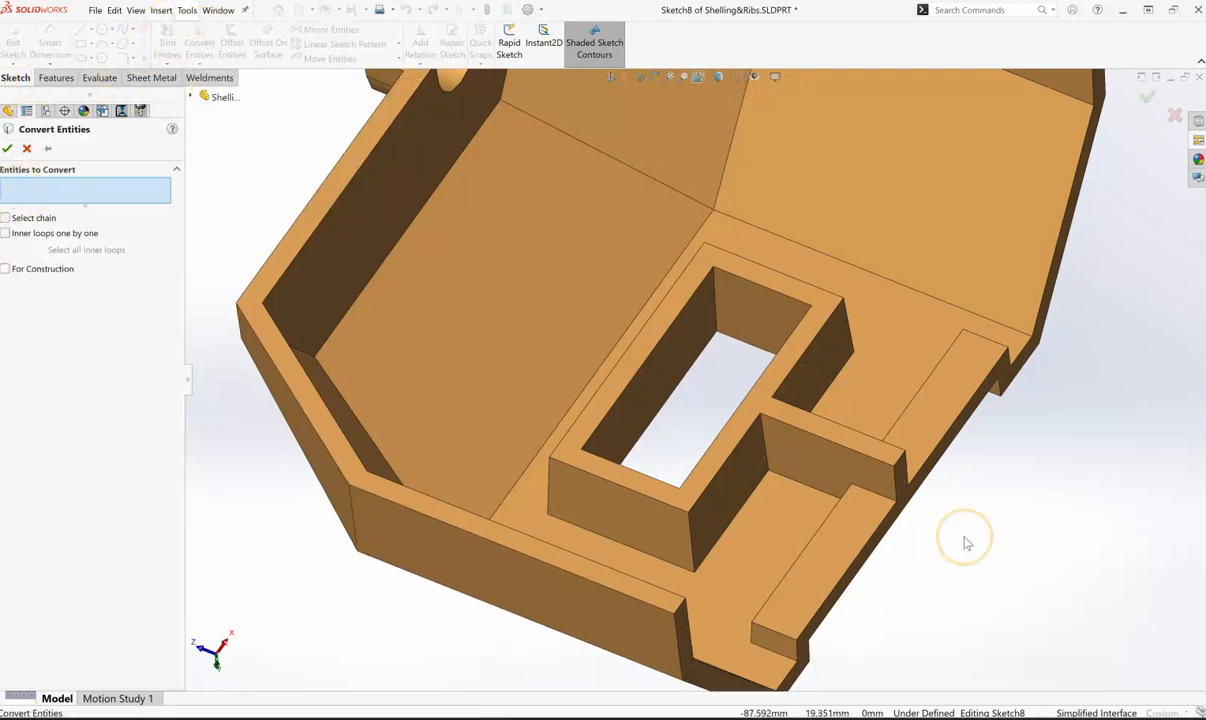
left_click(831, 445)
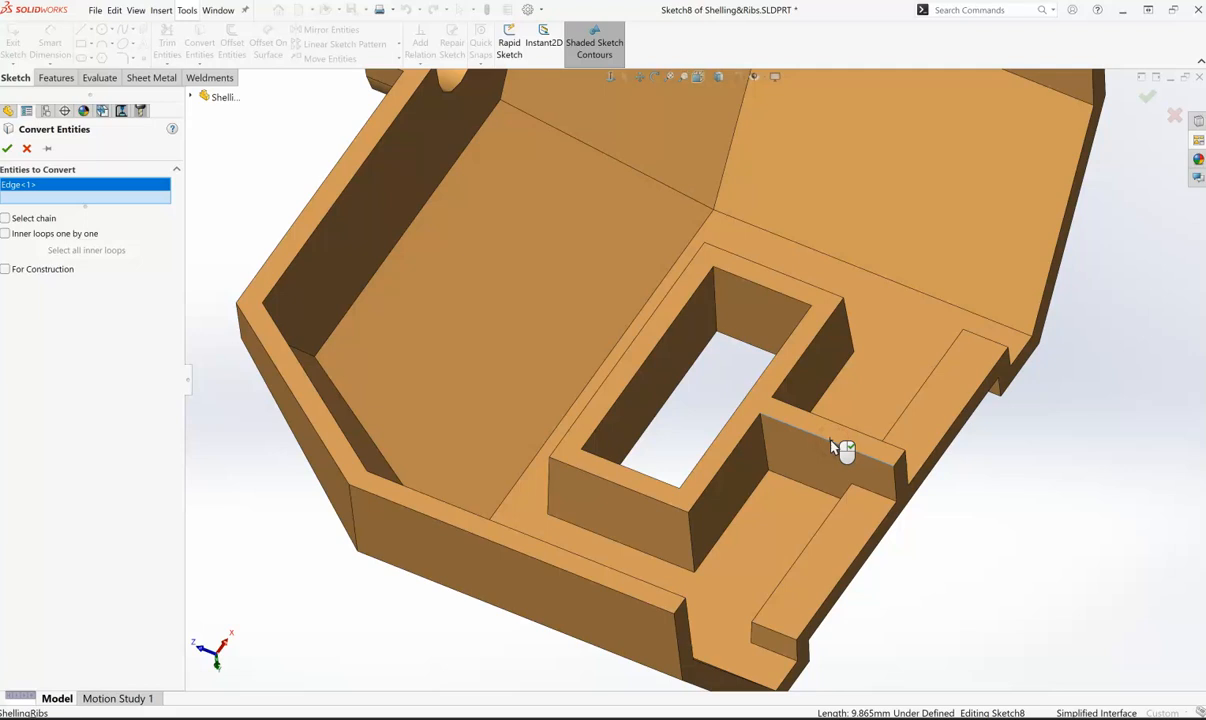
left_click(21, 178)
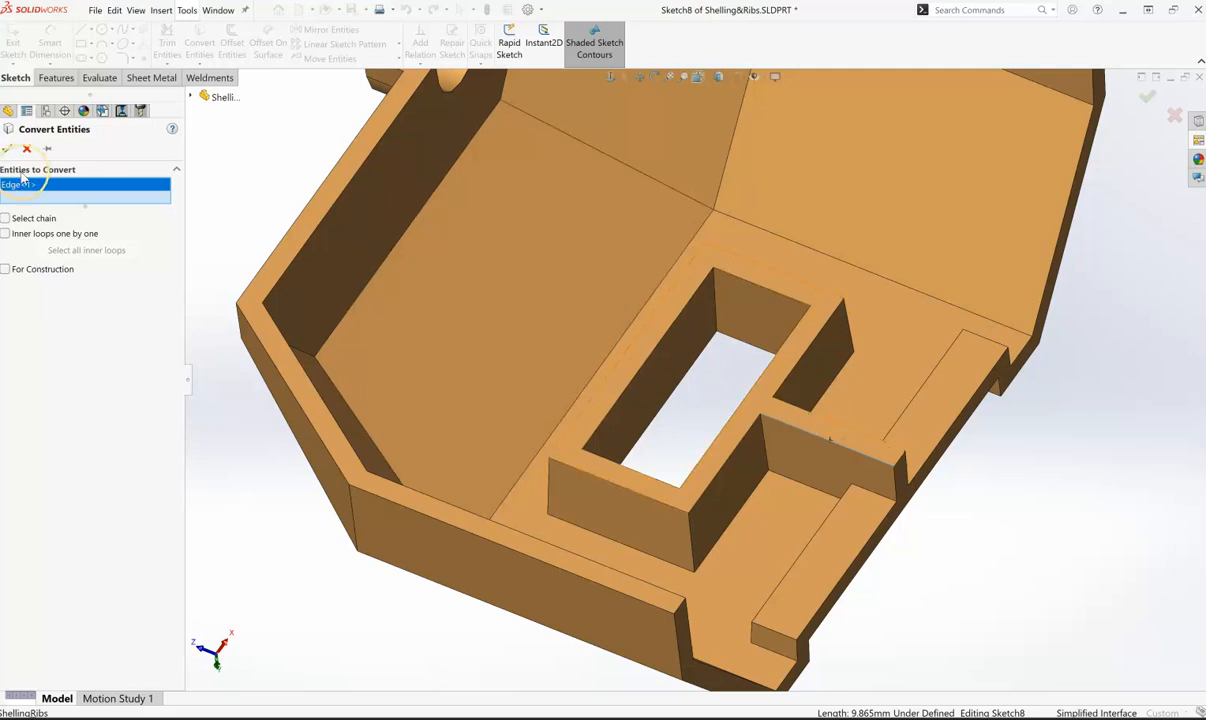
left_click(7, 148)
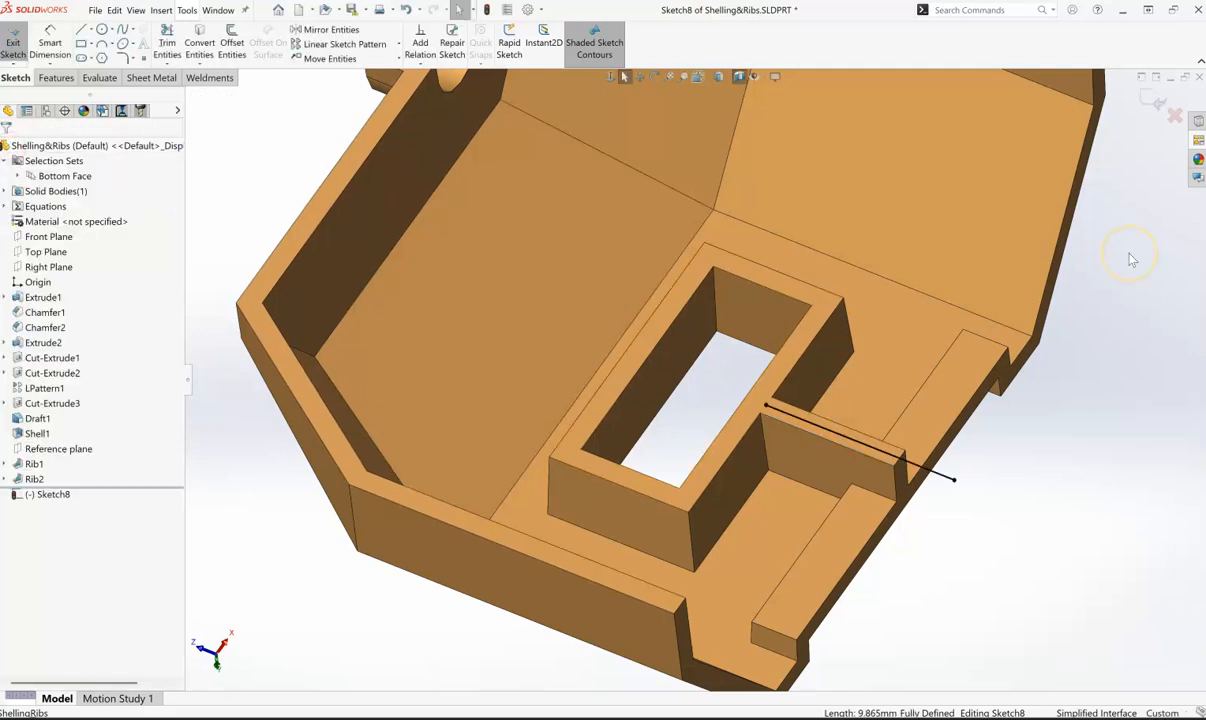
- Move both endpoints of the converted line so it spans about 6 mm between the sloped end wall and the rectangular boss
left_click(838, 441)
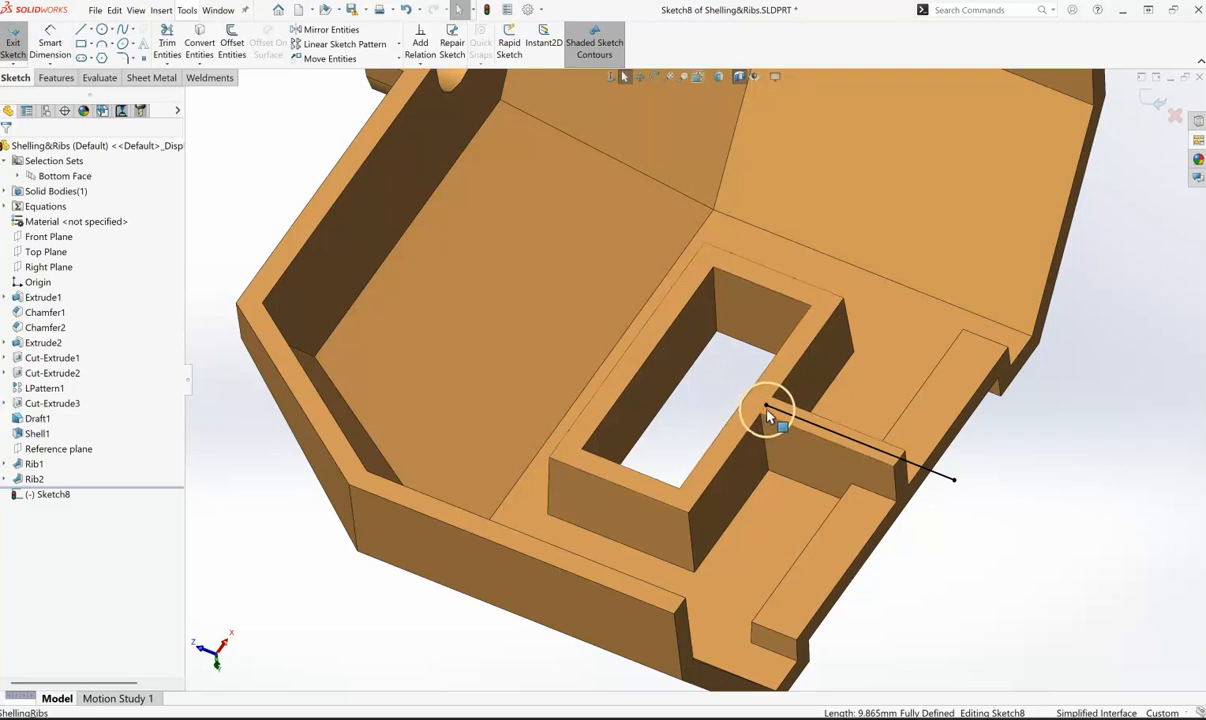
mouse_move(766, 410)
left_mouse_down()
mouse_move(487, 297)
mouse_move(507, 304)
left_mouse_up()
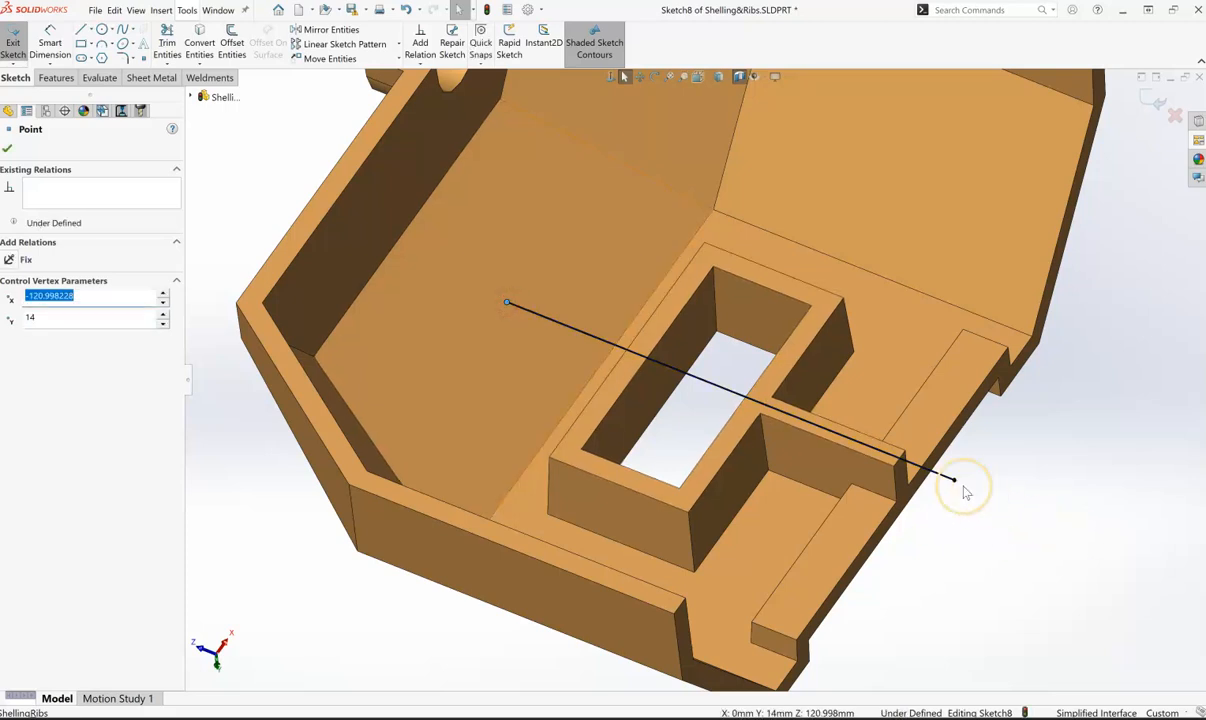
mouse_move(955, 485)
left_mouse_down()
mouse_move(550, 342)
mouse_move(594, 350)
left_mouse_up()
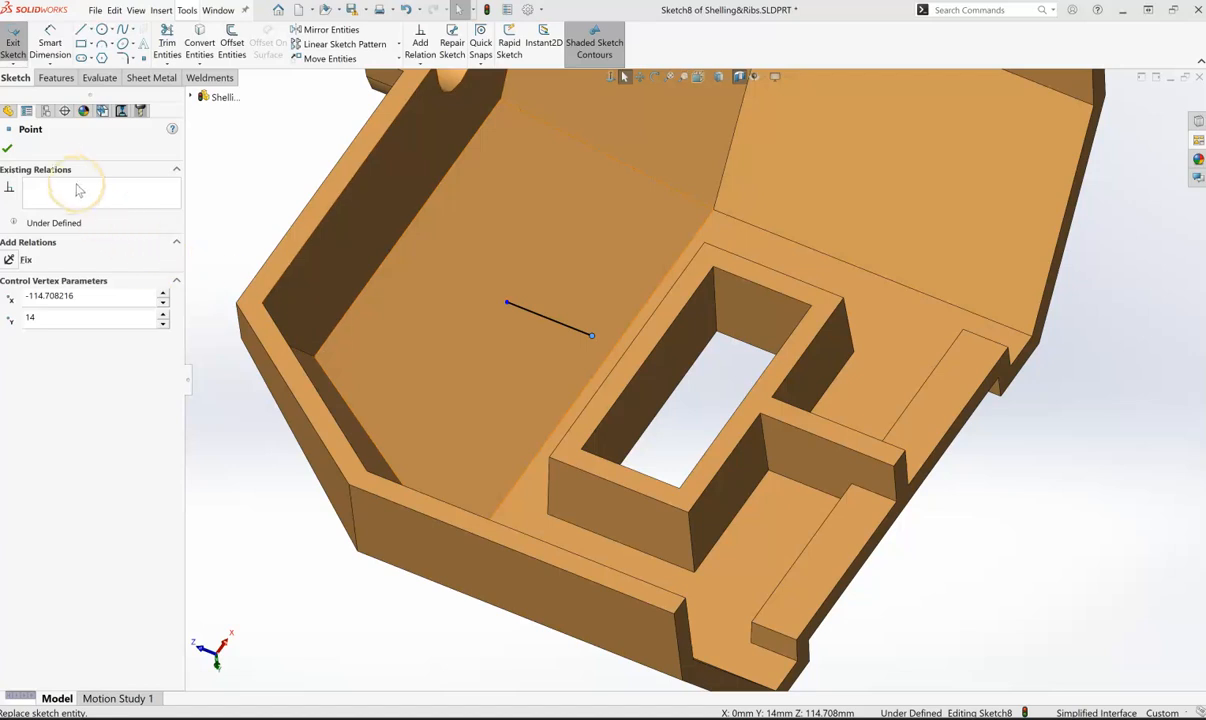
left_click(7, 147)
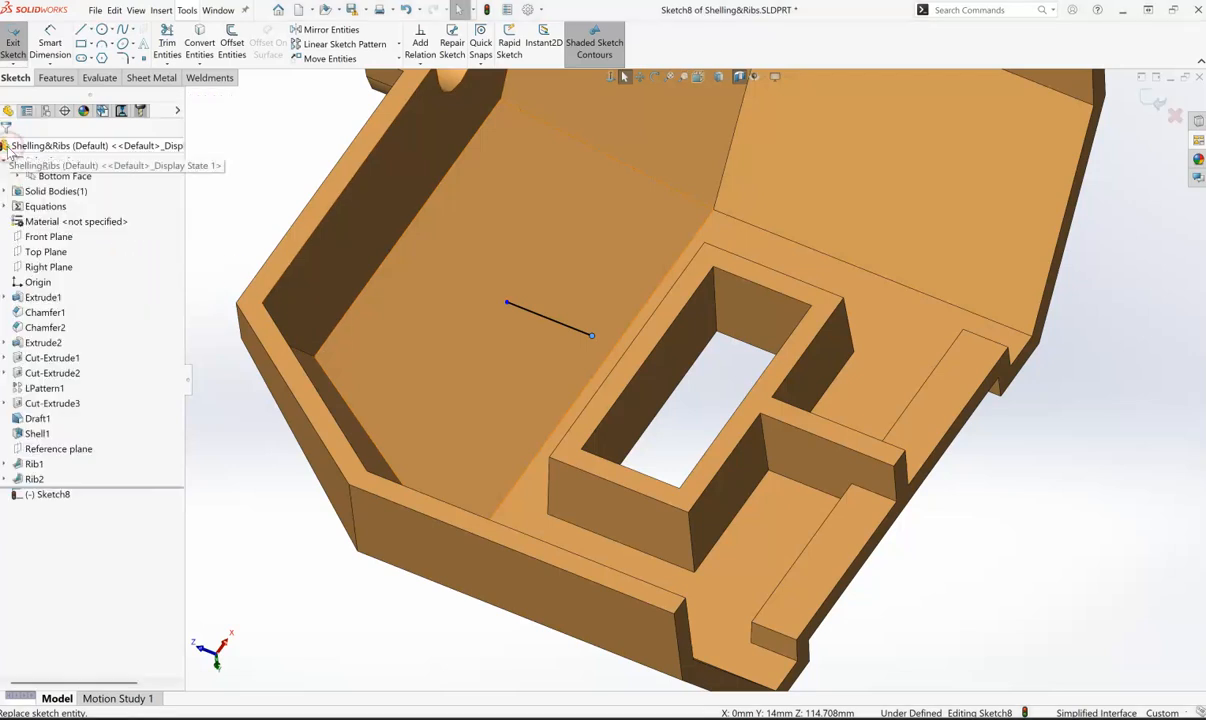
left_click(269, 576)
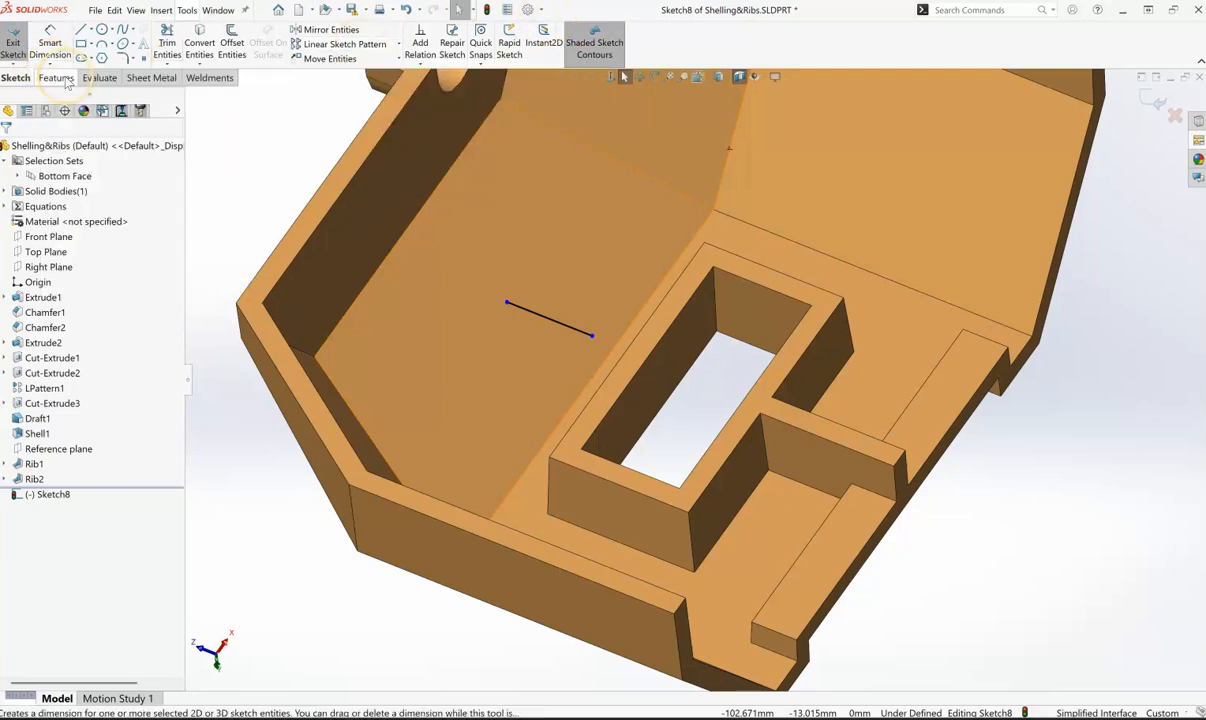
- Start a Rib from the short line, 1.5 mm thick on both sides and parallel to the sketch, with the material side flipped
left_click(56, 78)
left_click(421, 31)
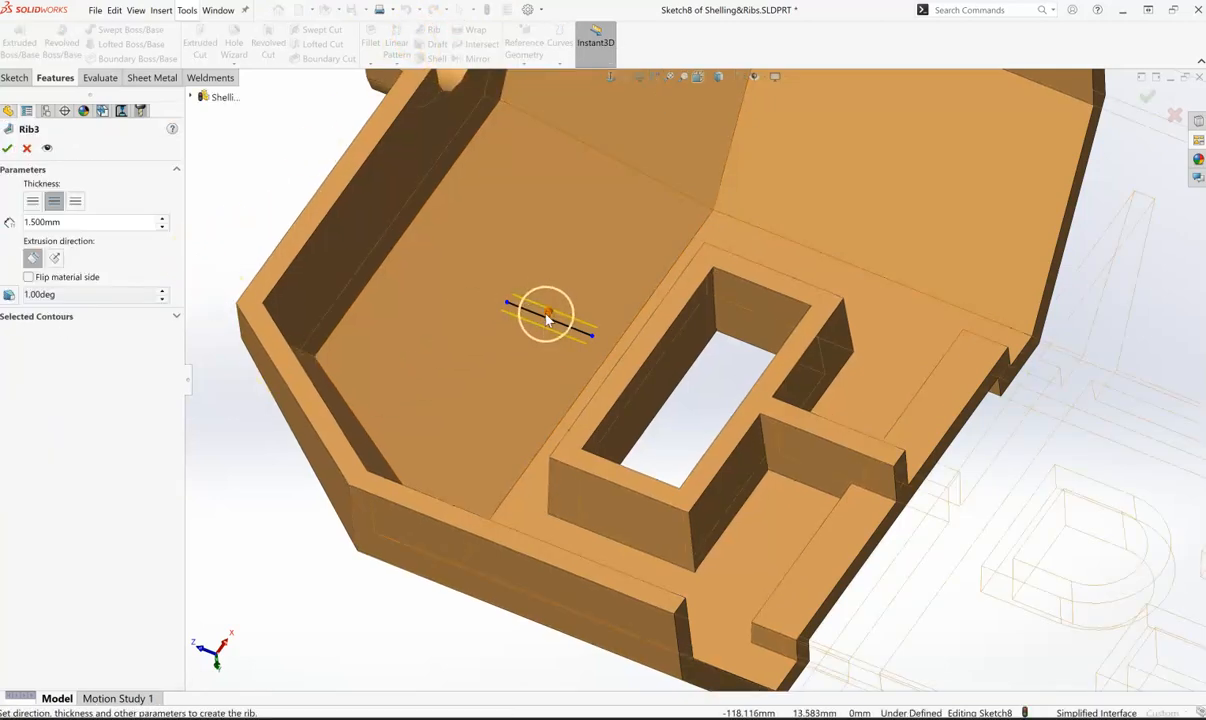
middle_click_drag(552, 377, 571, 341)
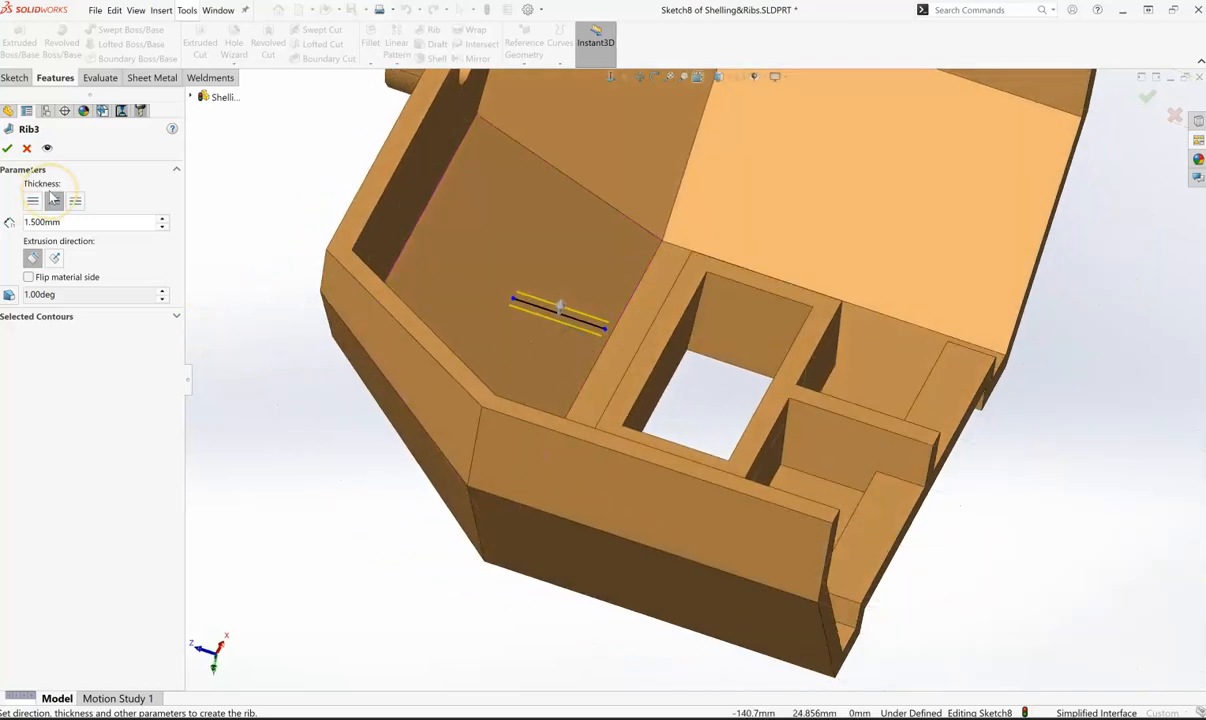
left_click(25, 279)
left_click(33, 257)
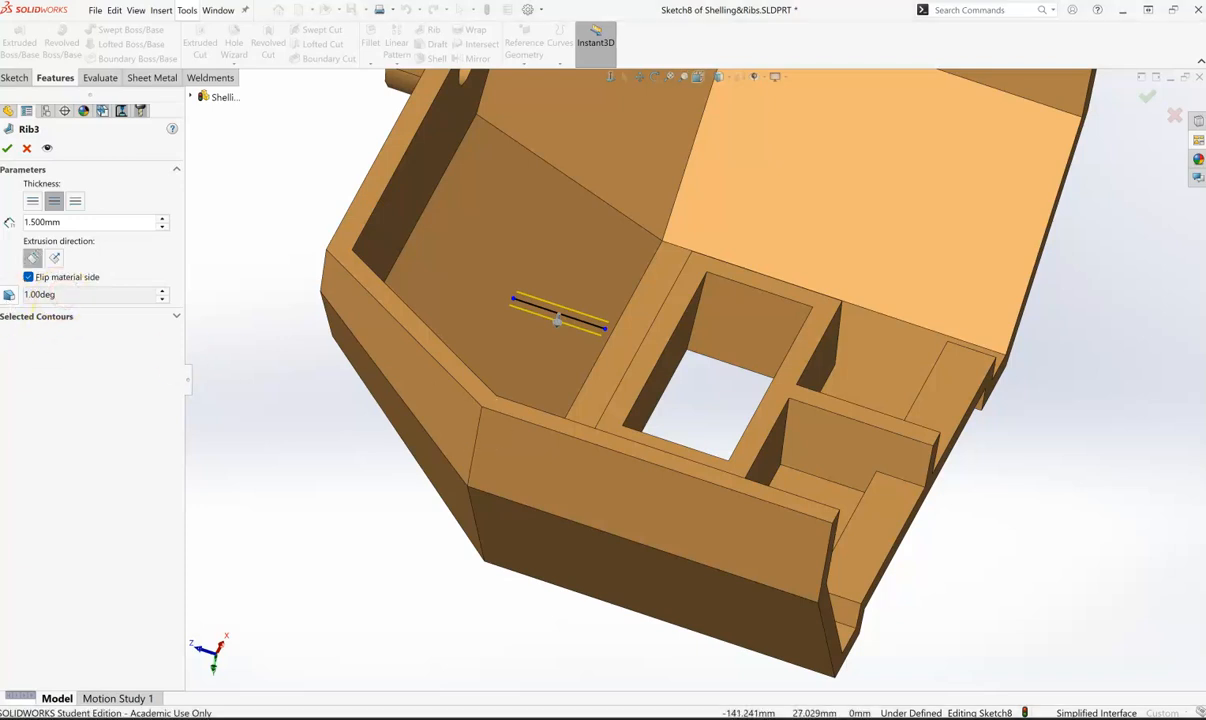
- Give the rib a 3-degree outward draft at the sketch plane and accept the feature
left_click(9, 295)
left_click(64, 331)
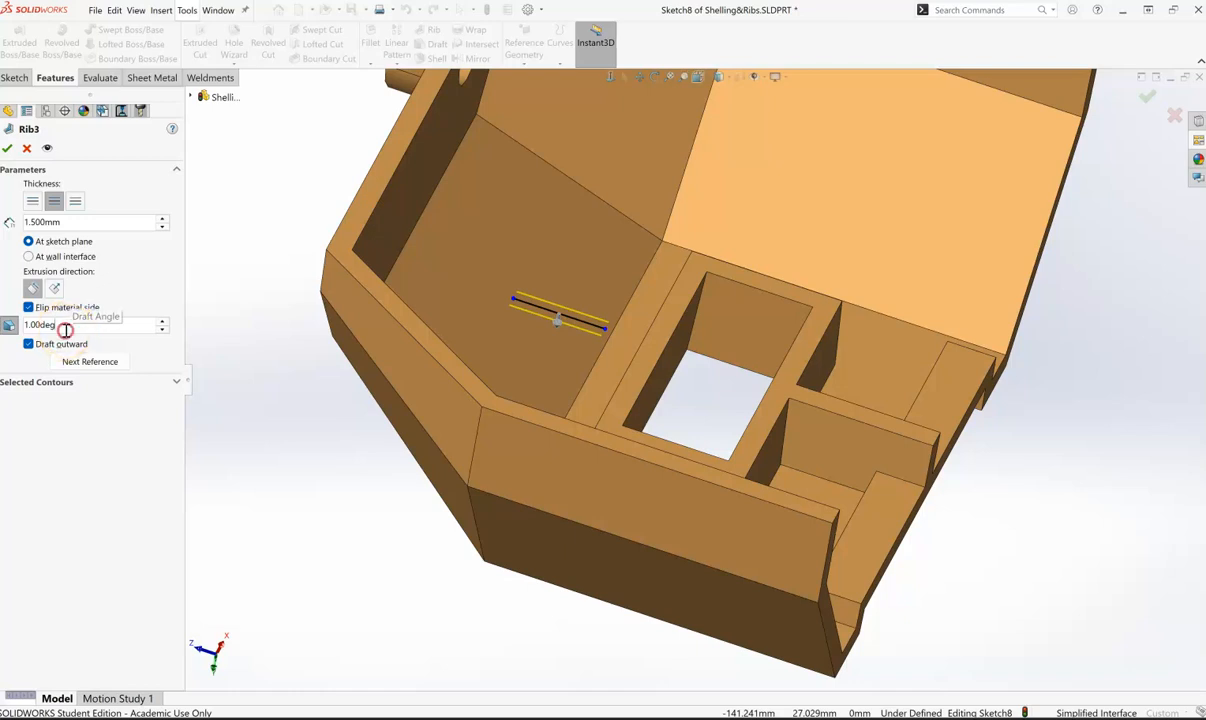
double_click(65, 329)
type("3")
key("Return")
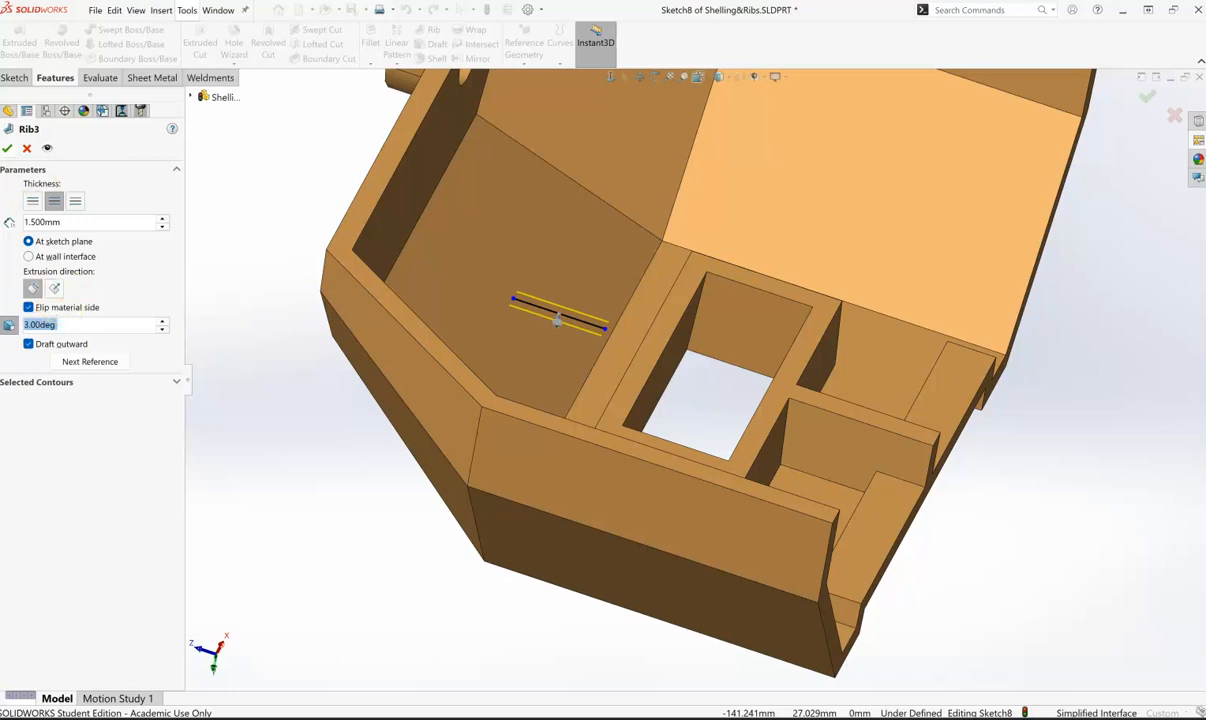
left_click(7, 149)
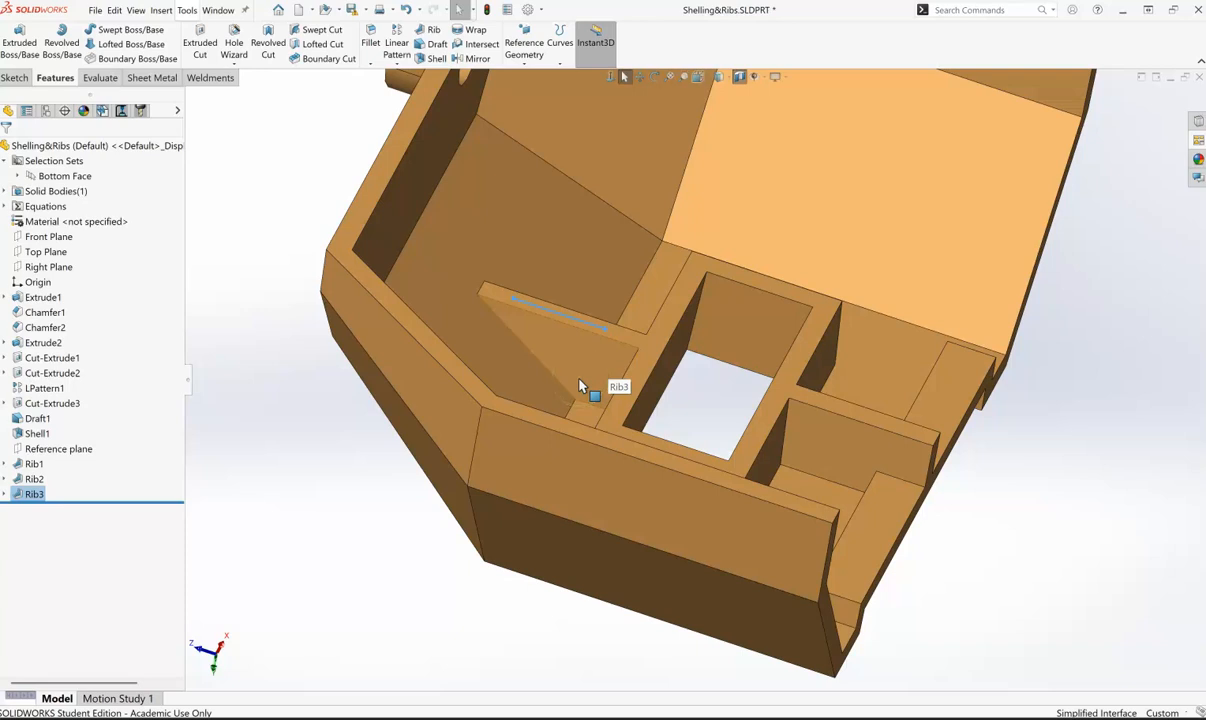
- Turn off the section view to display the complete hull with all its ribs
scroll(598, 404, "up", 5)
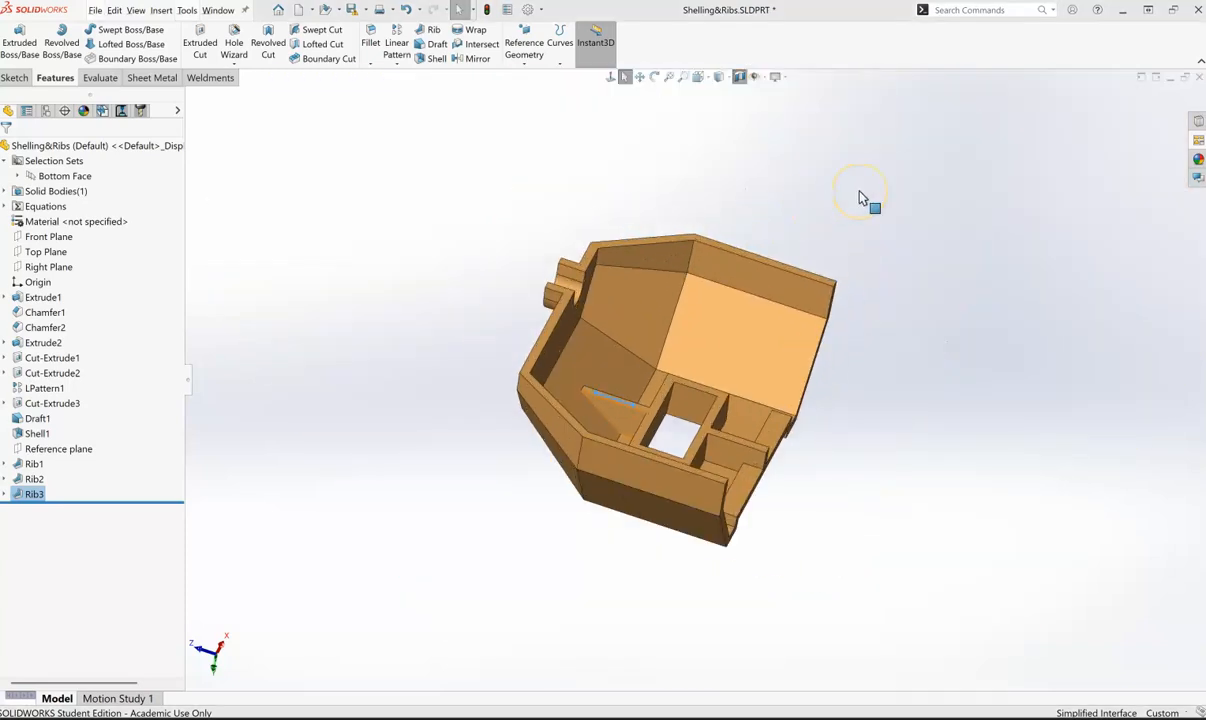
scroll(648, 487, "down", 4)
scroll(655, 485, "up", 2)
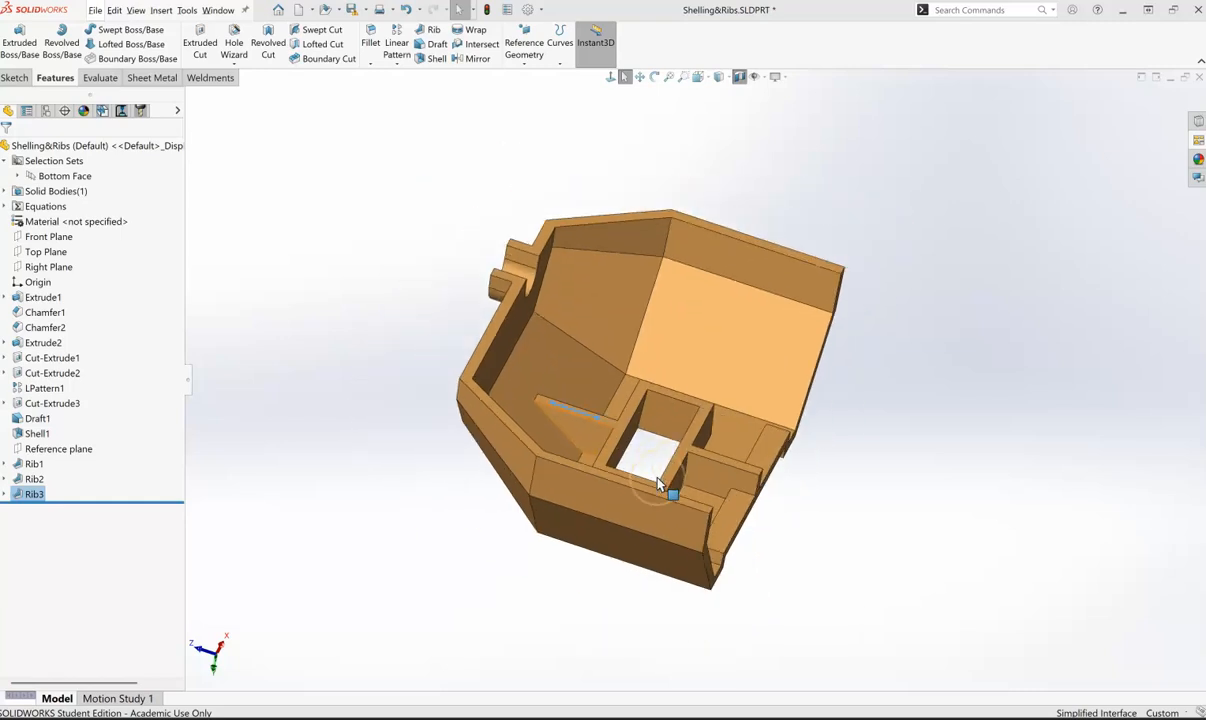
scroll(660, 485, "up", 4)
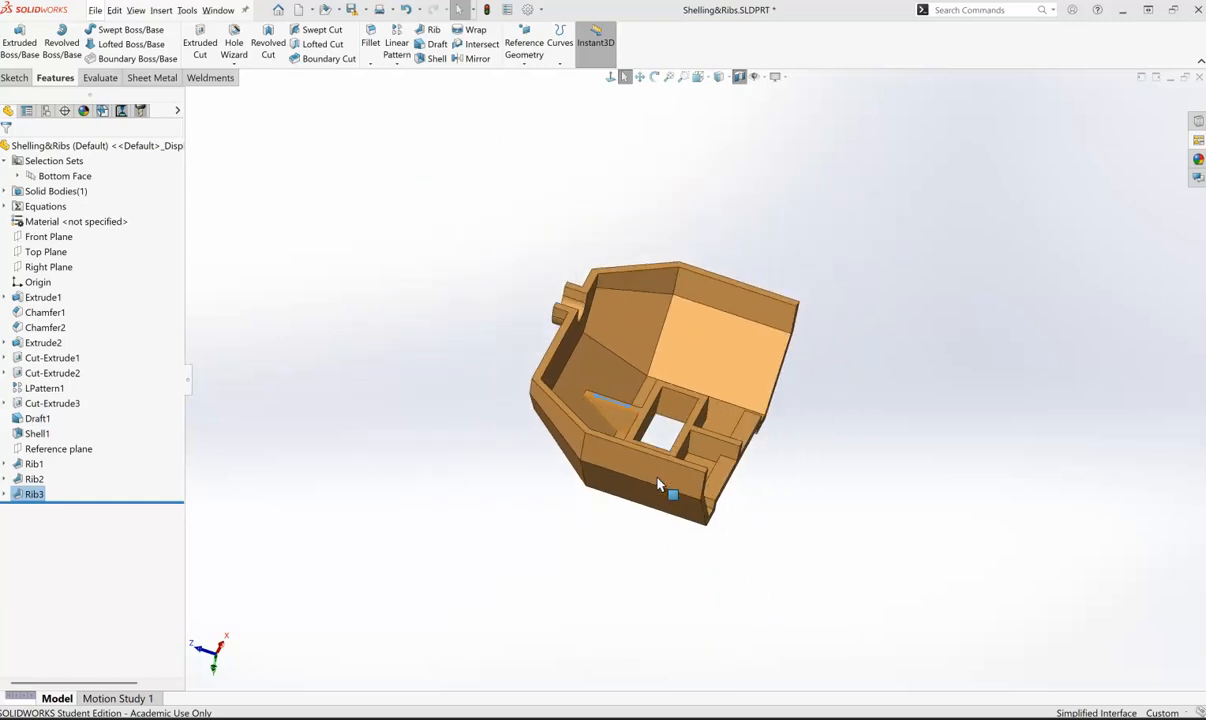
left_click(741, 78)
scroll(1070, 518, "down", 2)
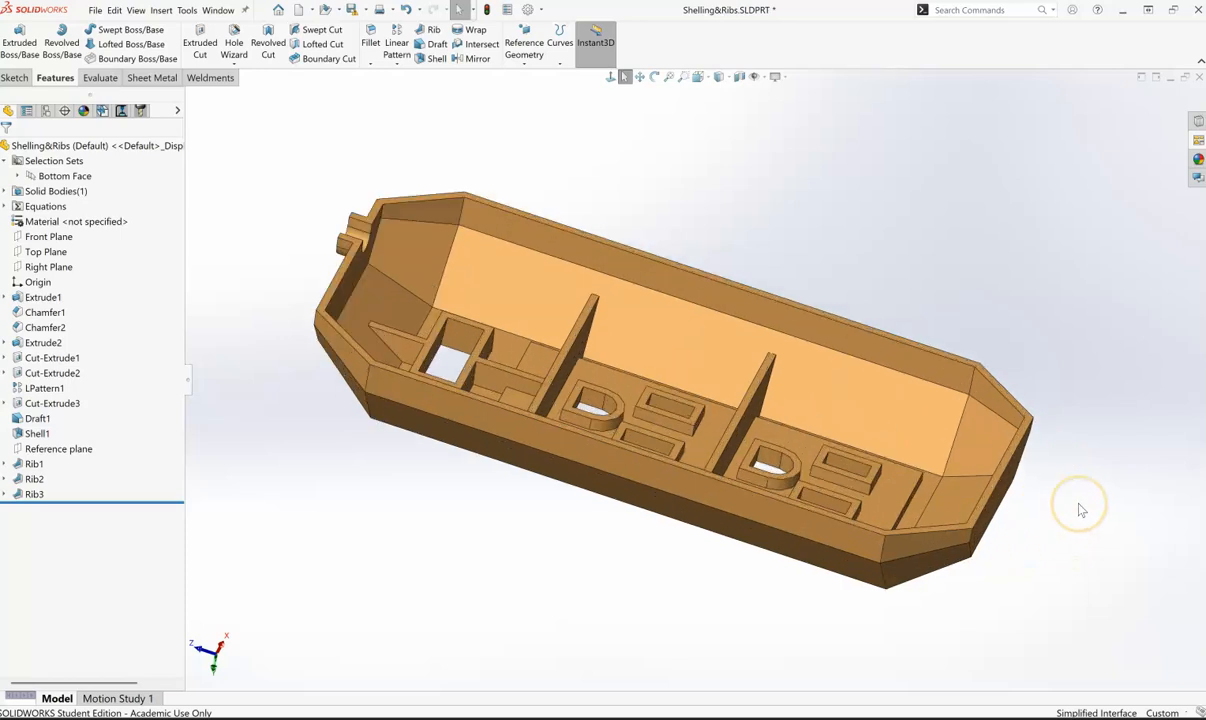
scroll(1035, 497, "up", 1)
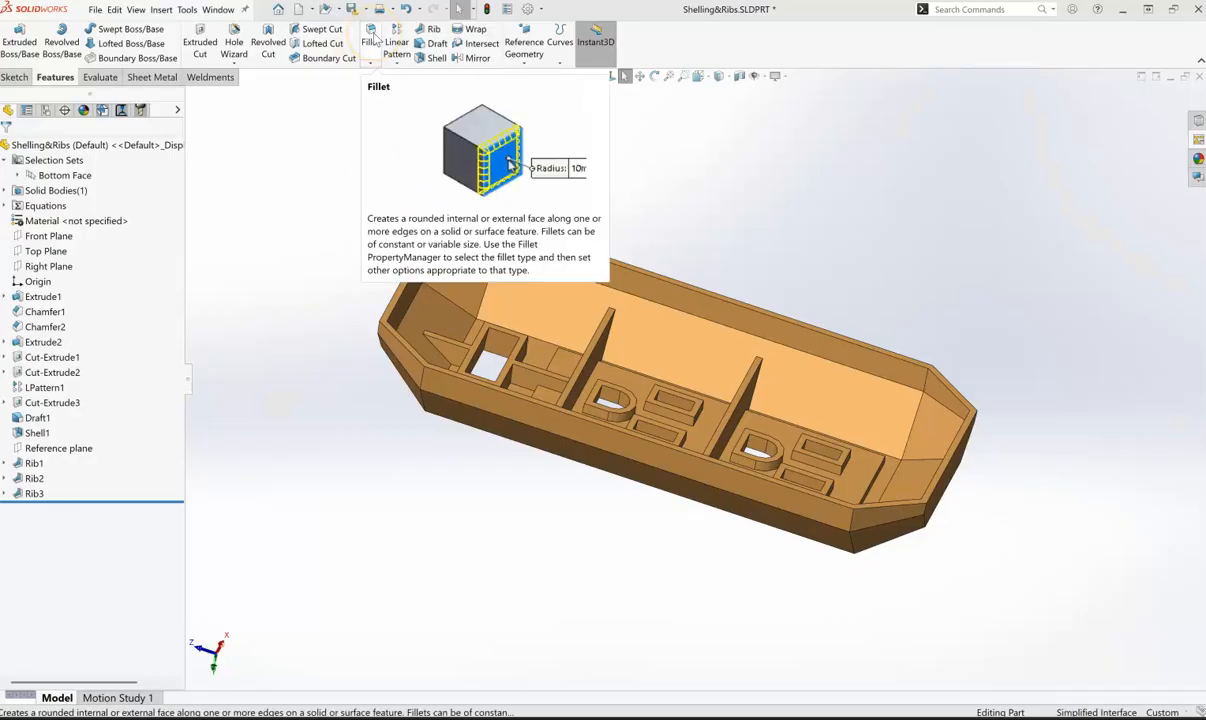
- Start a Full Round Fillet and pick the large rib's face toward the notched end as the first side face
left_click(372, 38)
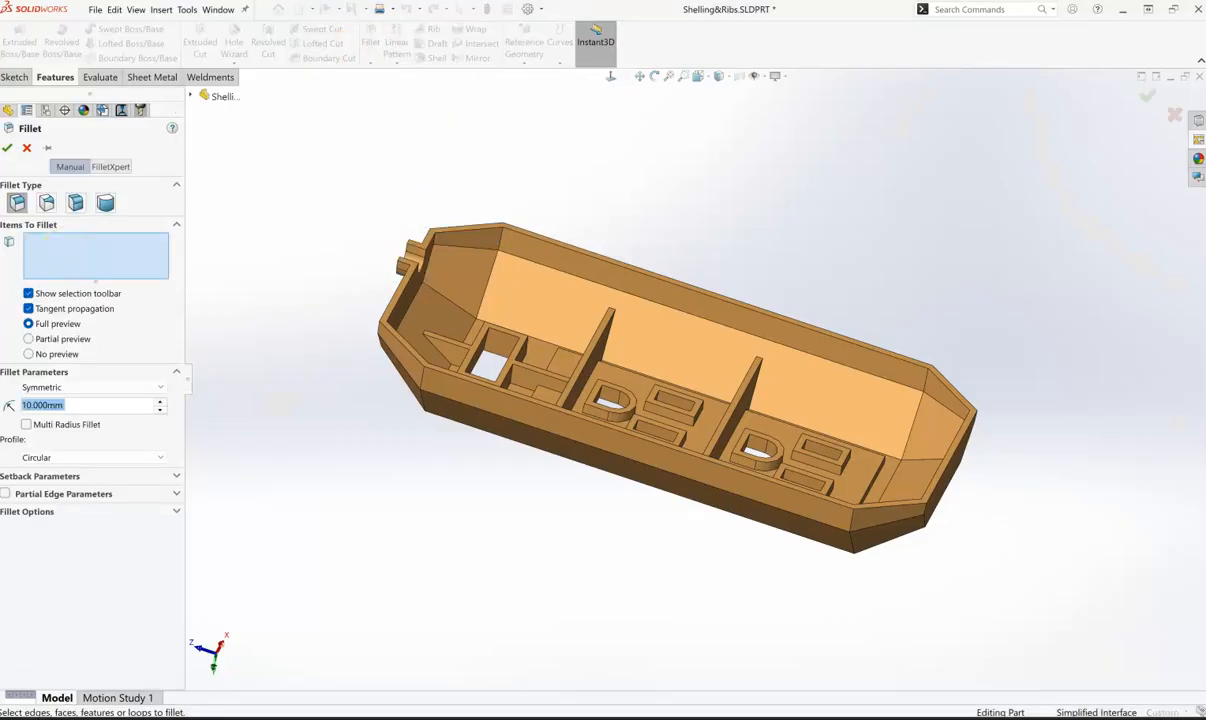
left_click(106, 204)
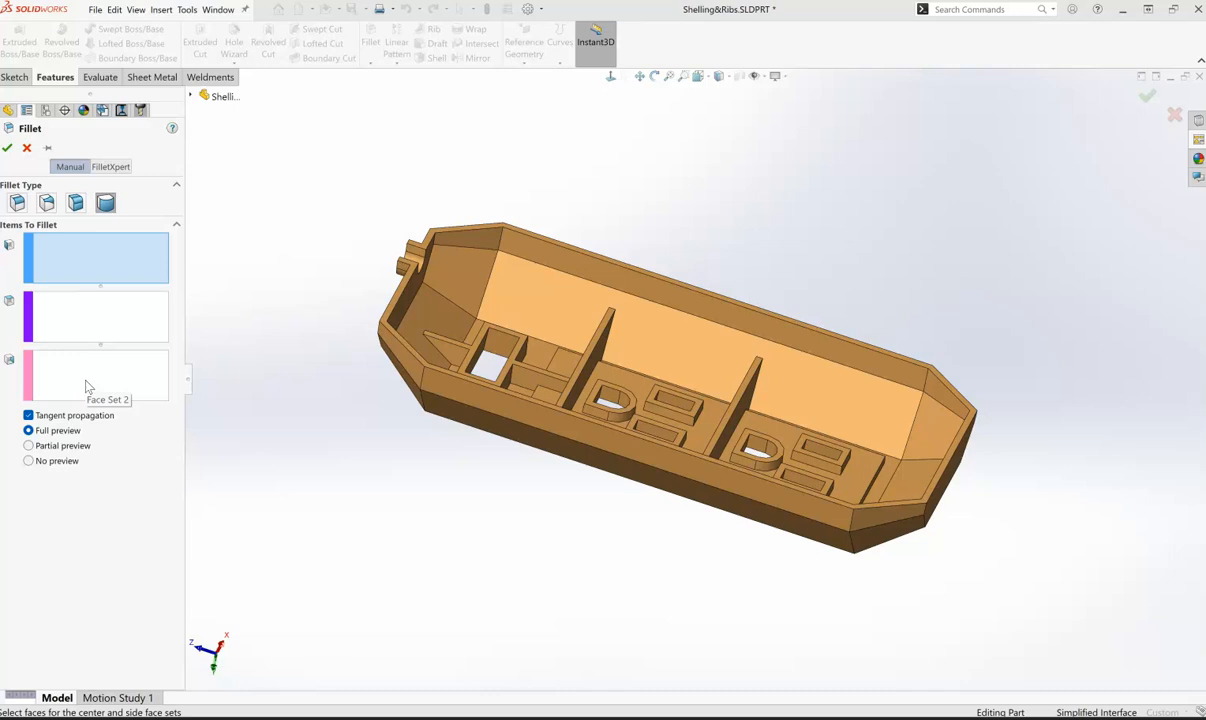
left_click(100, 324)
left_click(65, 253)
left_click(65, 249)
left_click(64, 250)
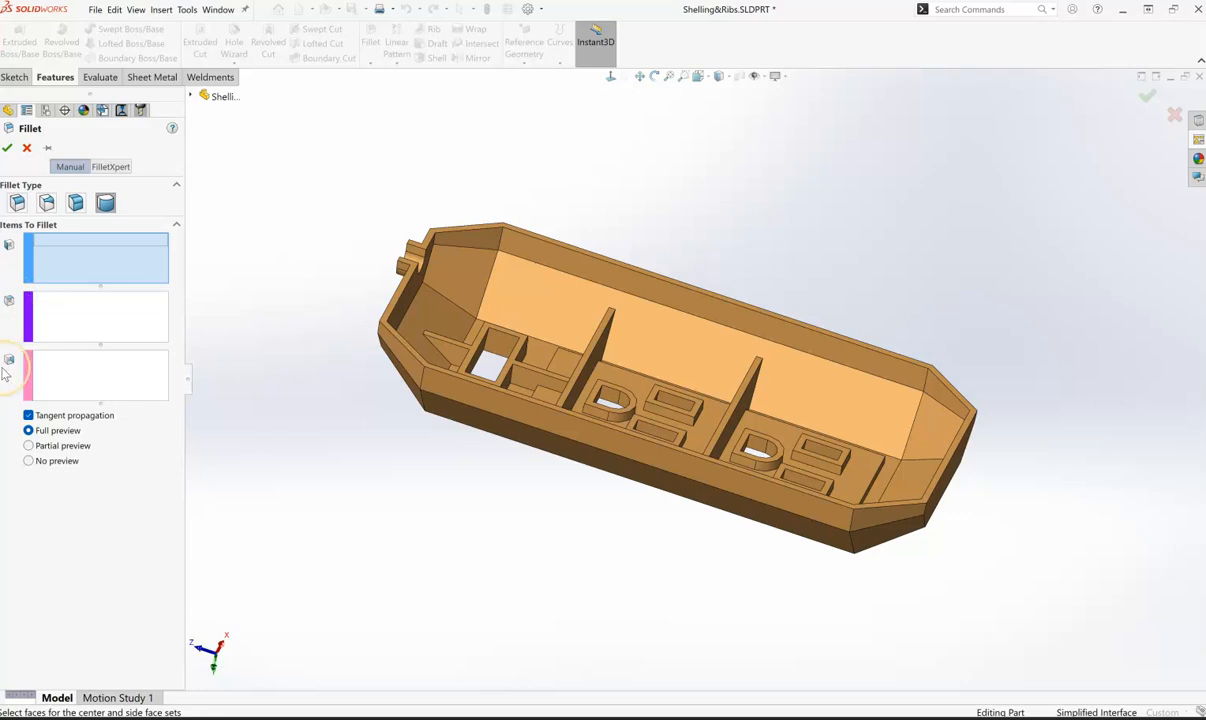
scroll(530, 385, "up", 3)
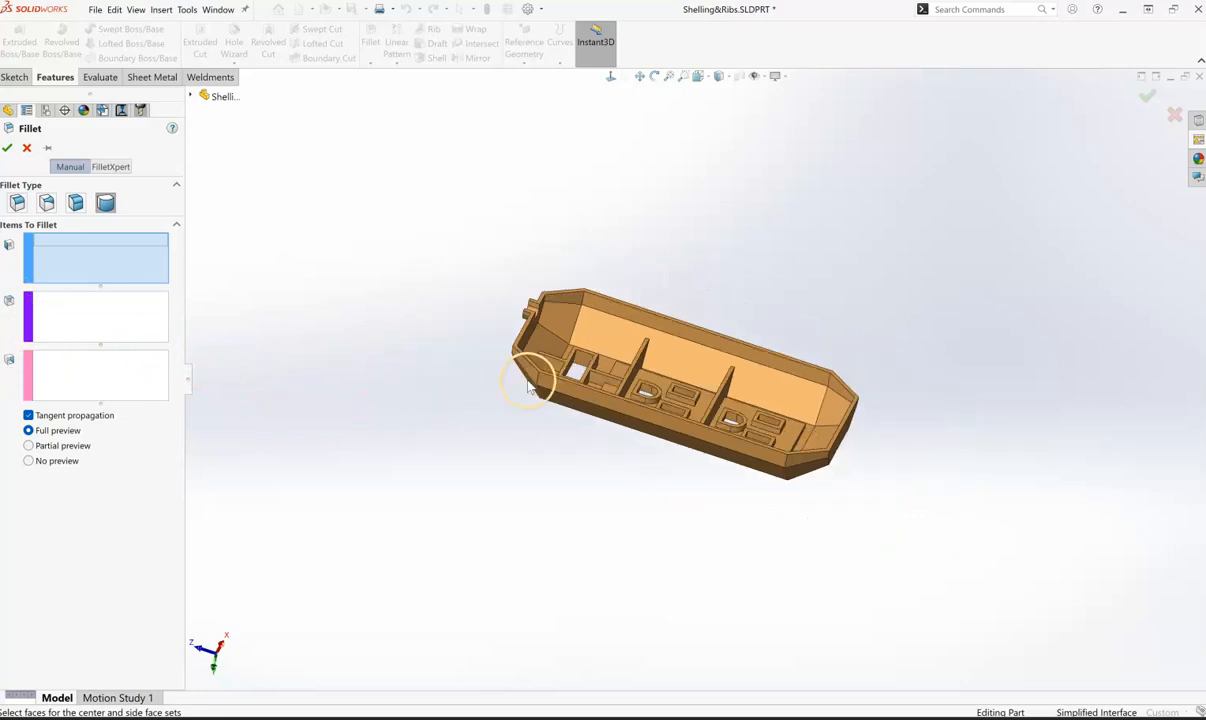
scroll(596, 350, "down", 10)
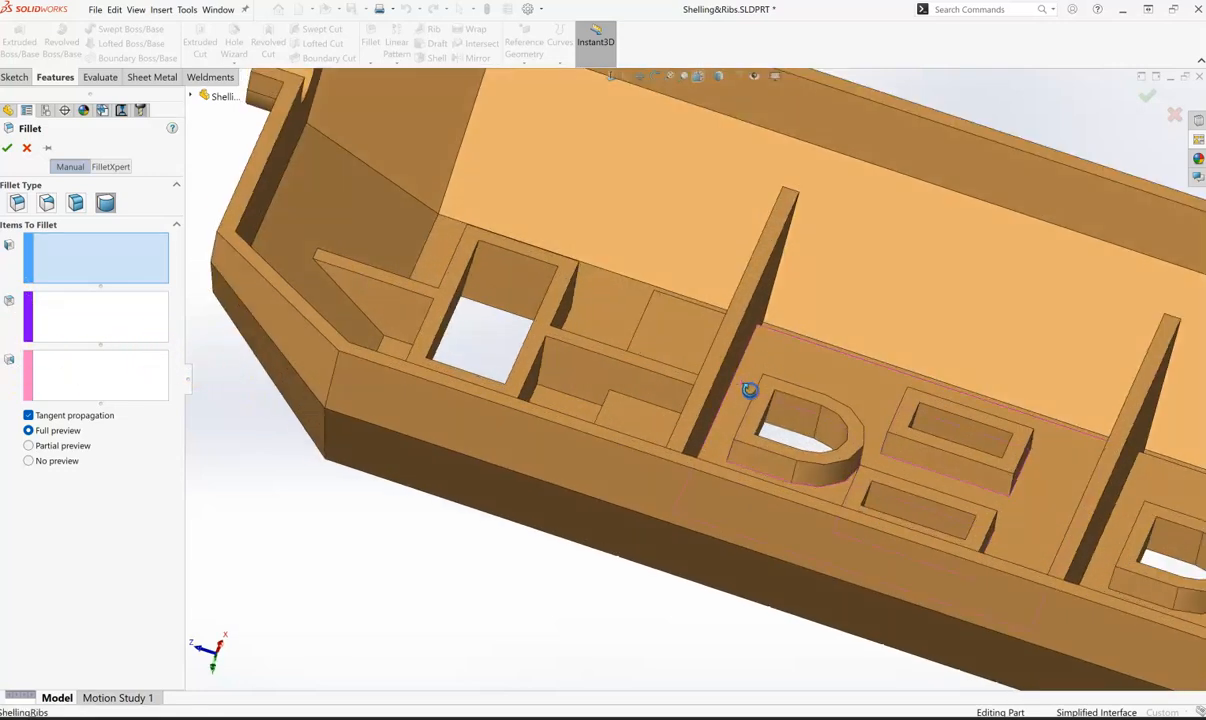
middle_click_drag(749, 390, 783, 431)
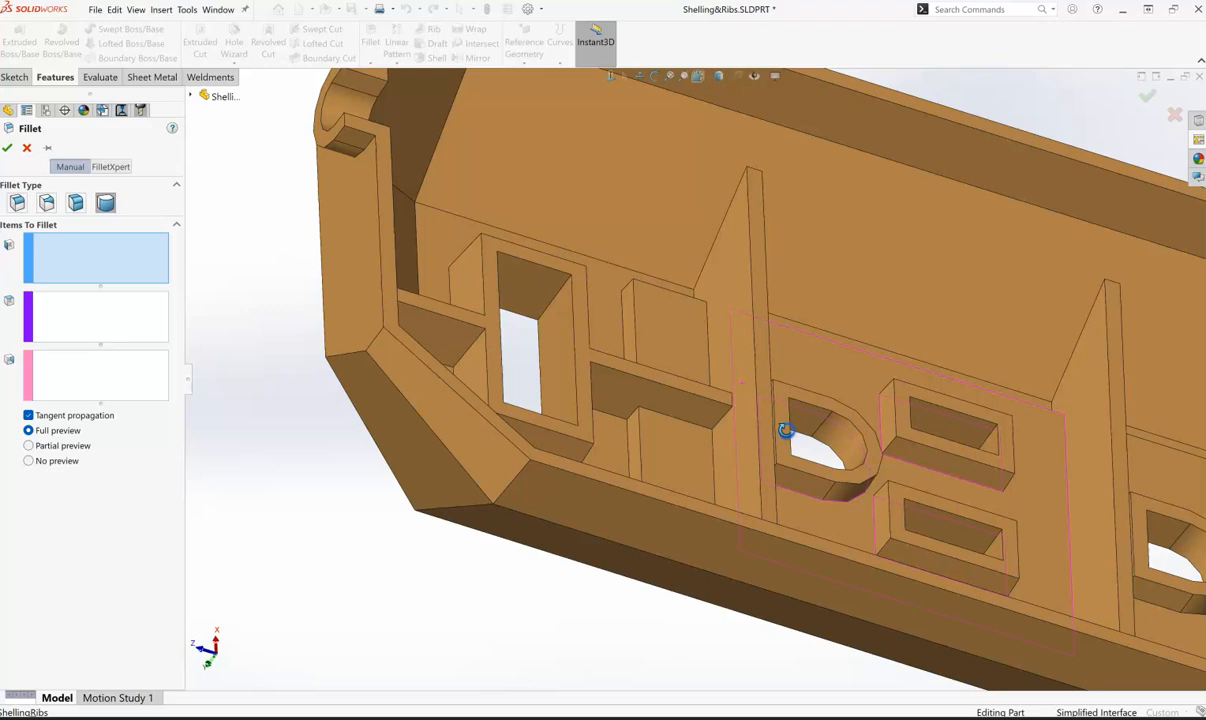
left_click(756, 302)
middle_click_drag(314, 476, 252, 463)
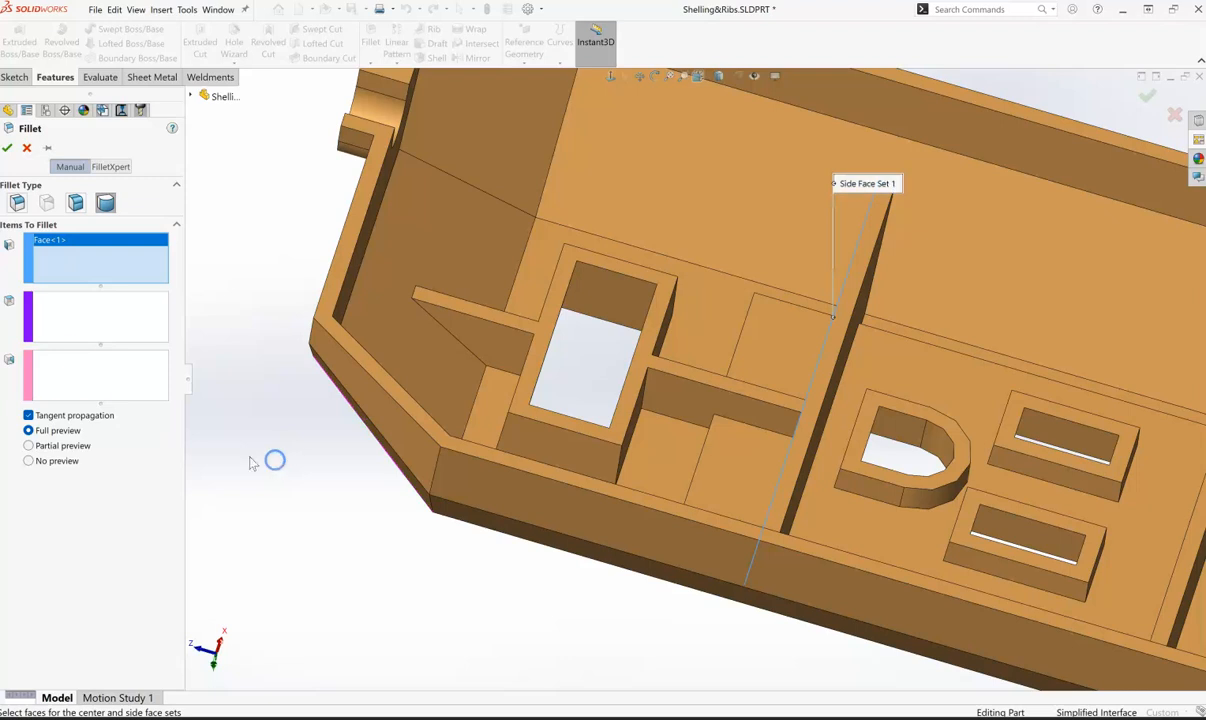
- Assign the large rib's narrow top as the center face and its opposite face as the second side, and accept the full round fillet
left_click(86, 318)
left_click(834, 353)
middle_click_drag(305, 485, 261, 447)
left_click(57, 386)
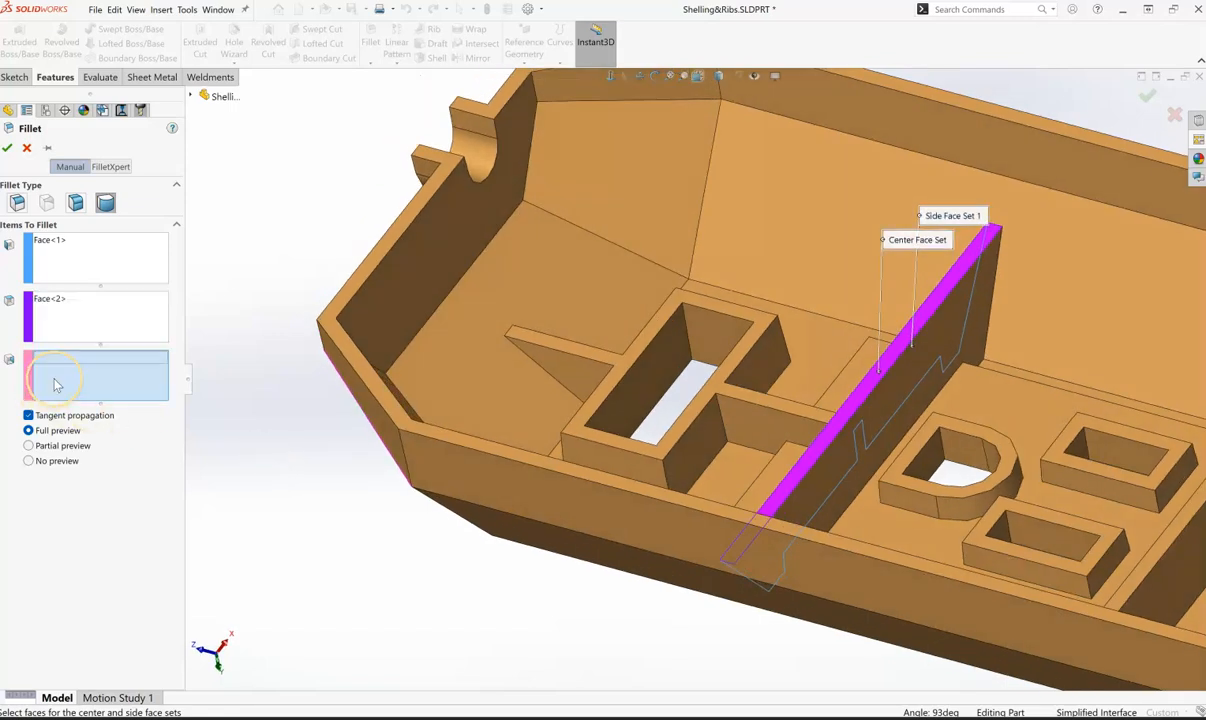
left_click(835, 467)
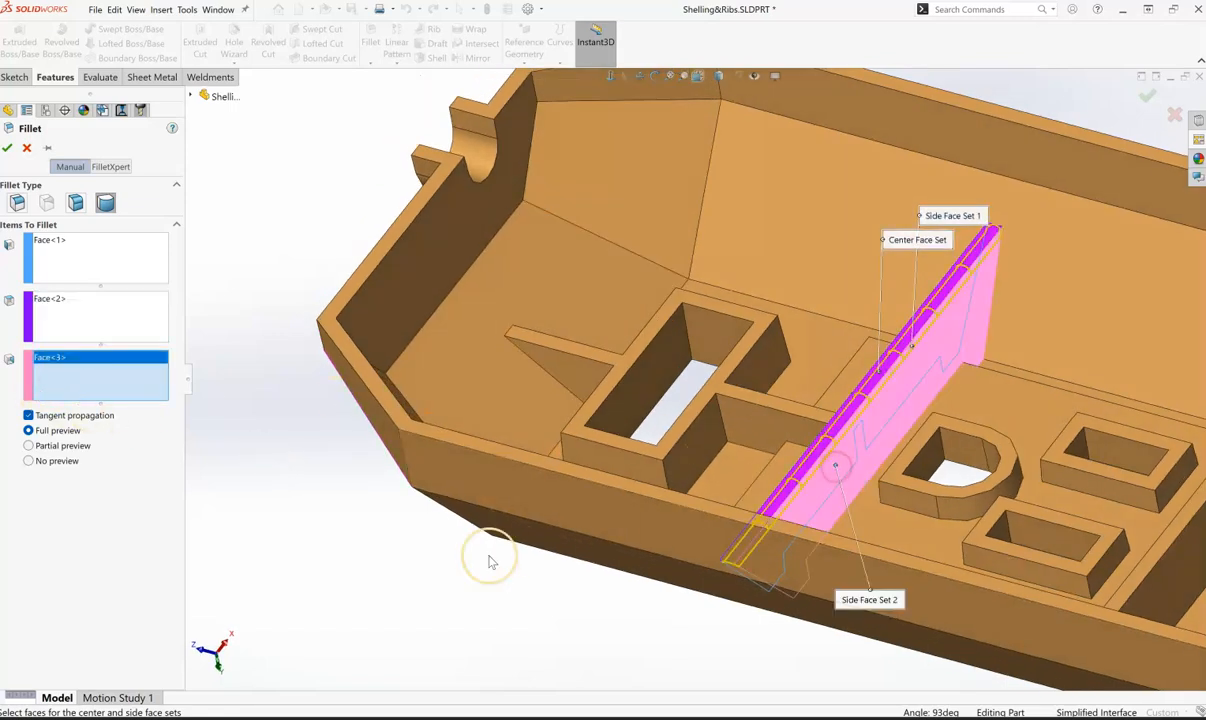
left_click(9, 150)
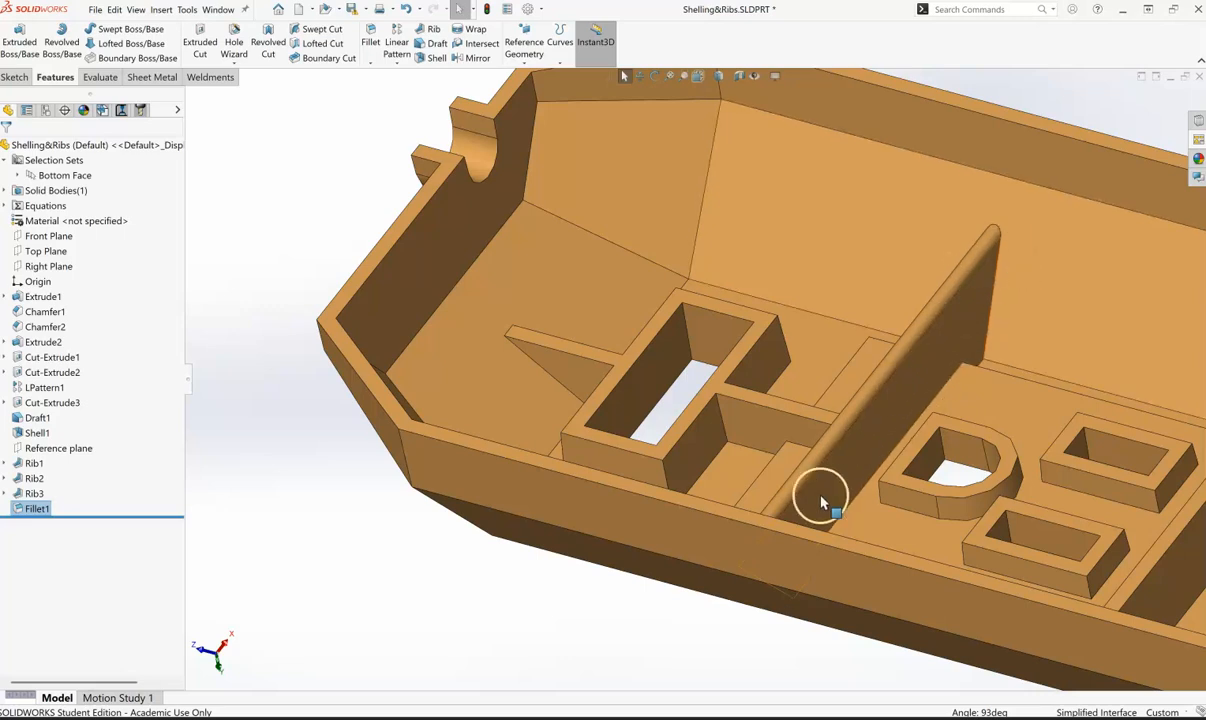
- Start a Full Round Fillet on the second large rib, using its face toward the notched end as the first side face
middle_click_drag(600, 628, 694, 643)
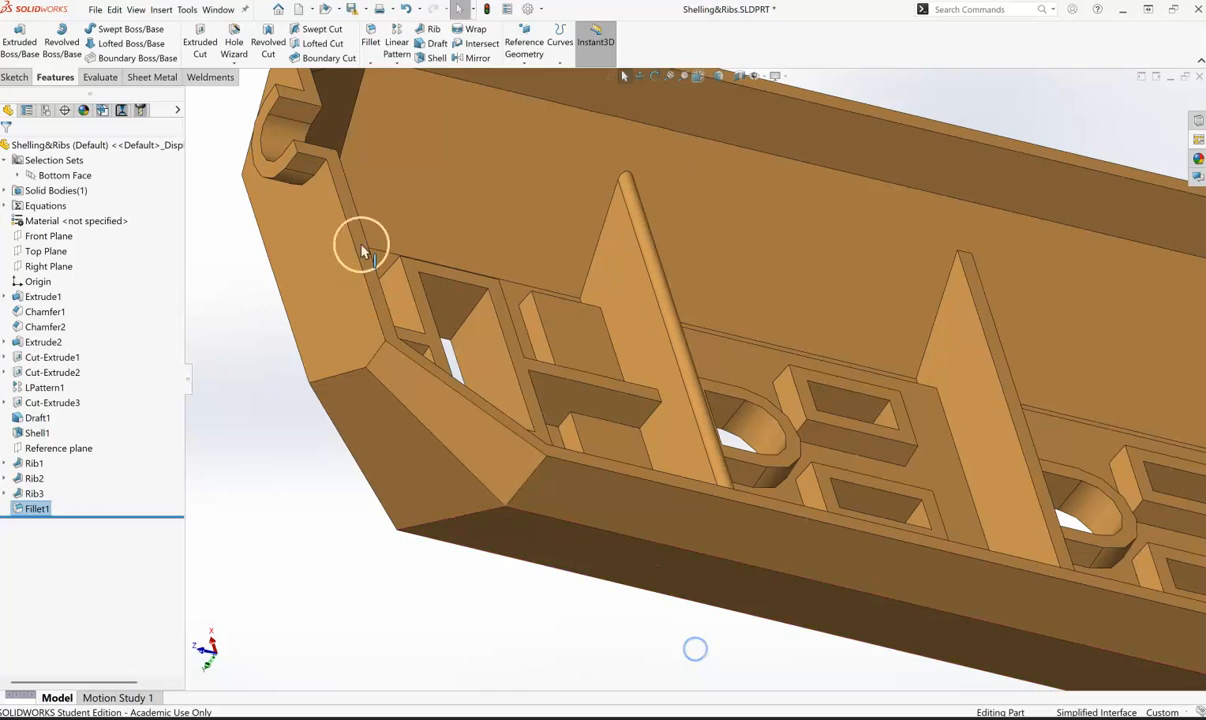
left_click(371, 30)
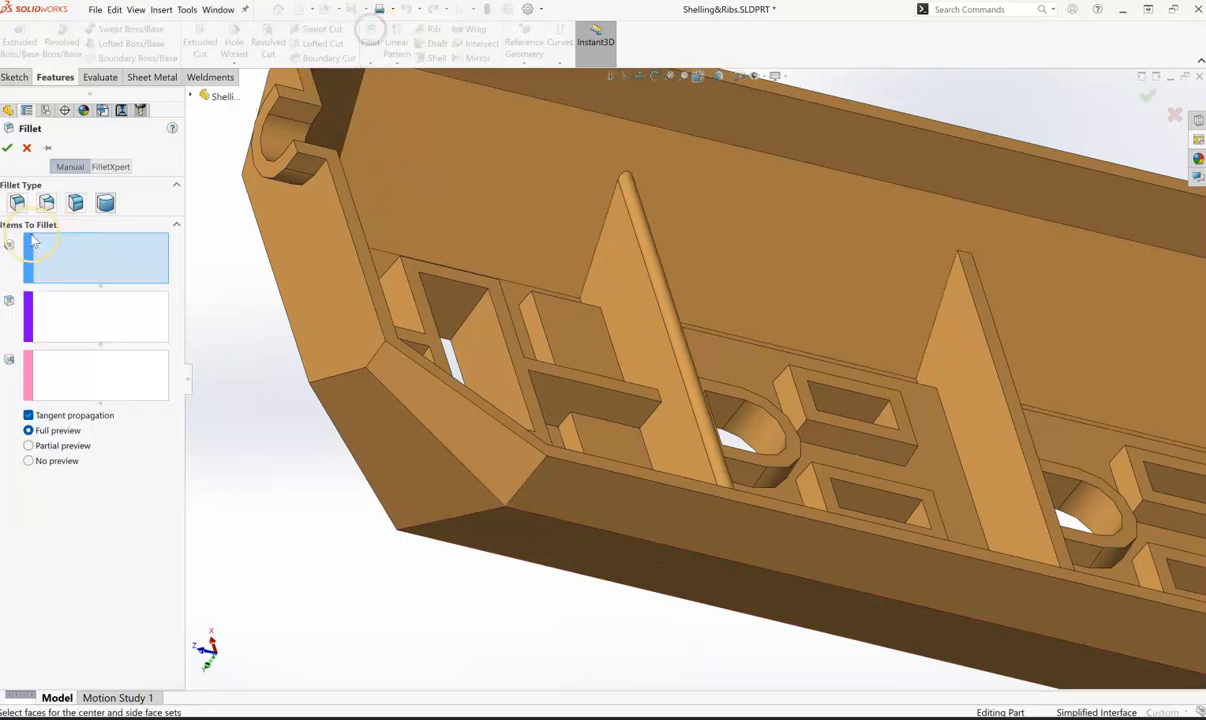
left_click(118, 284)
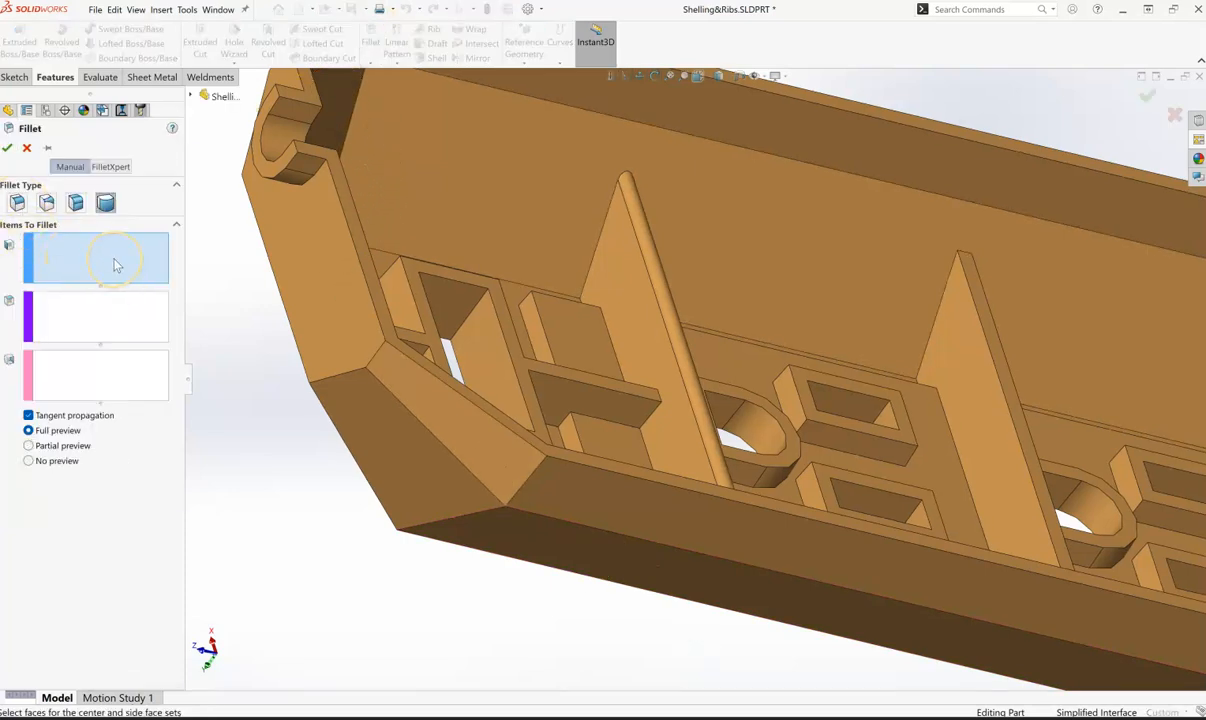
left_click(980, 402)
- Set the second large rib's narrow top as the center face and its far face as the second side, and accept the fillet
middle_click_drag(611, 617, 494, 608)
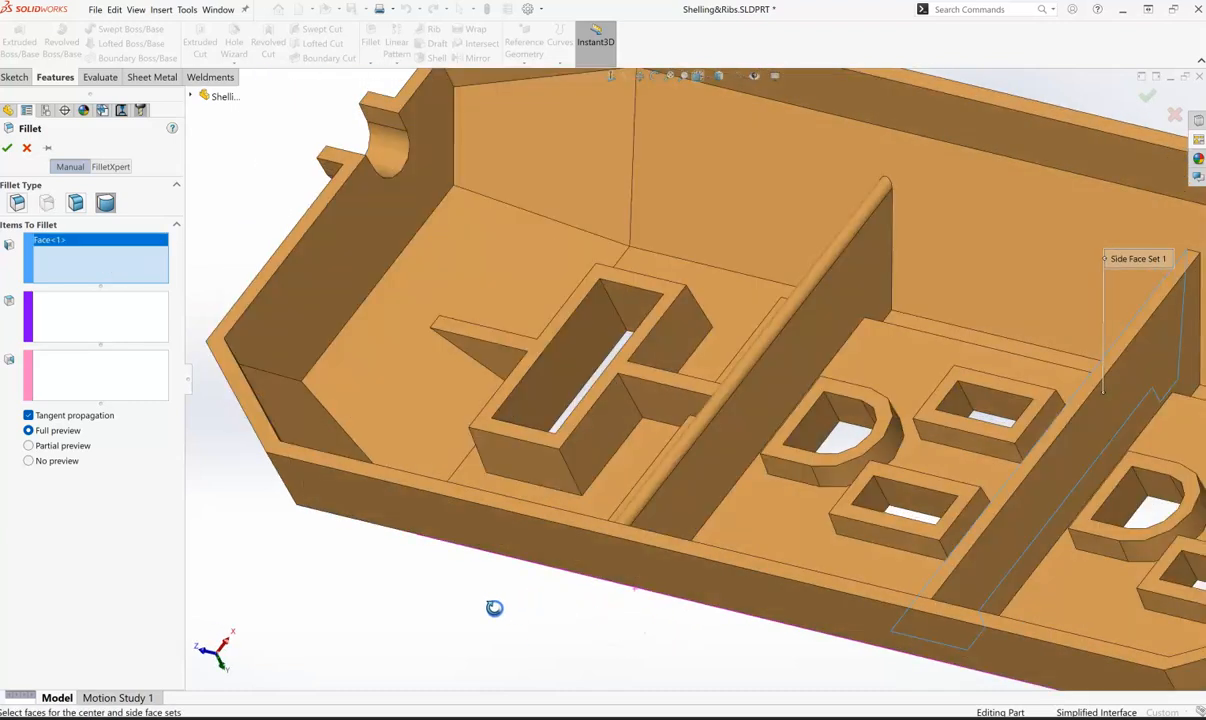
left_click(64, 314)
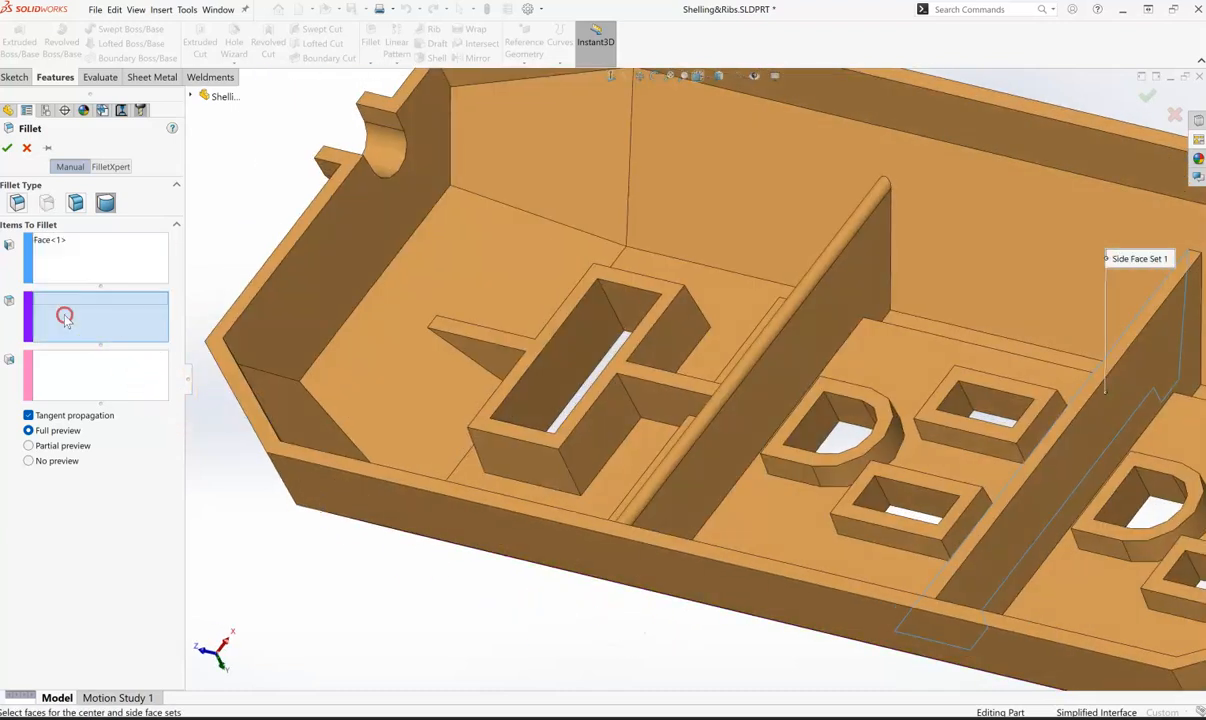
left_click(1068, 435)
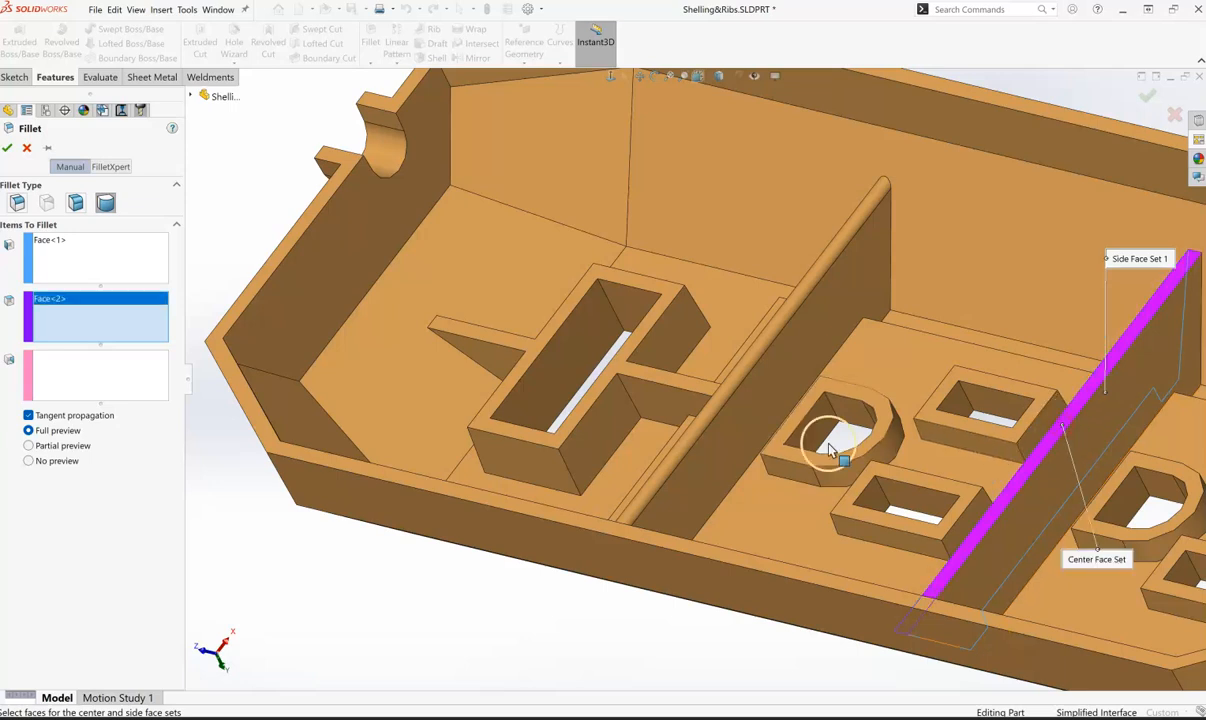
left_click(52, 375)
left_click(1026, 565)
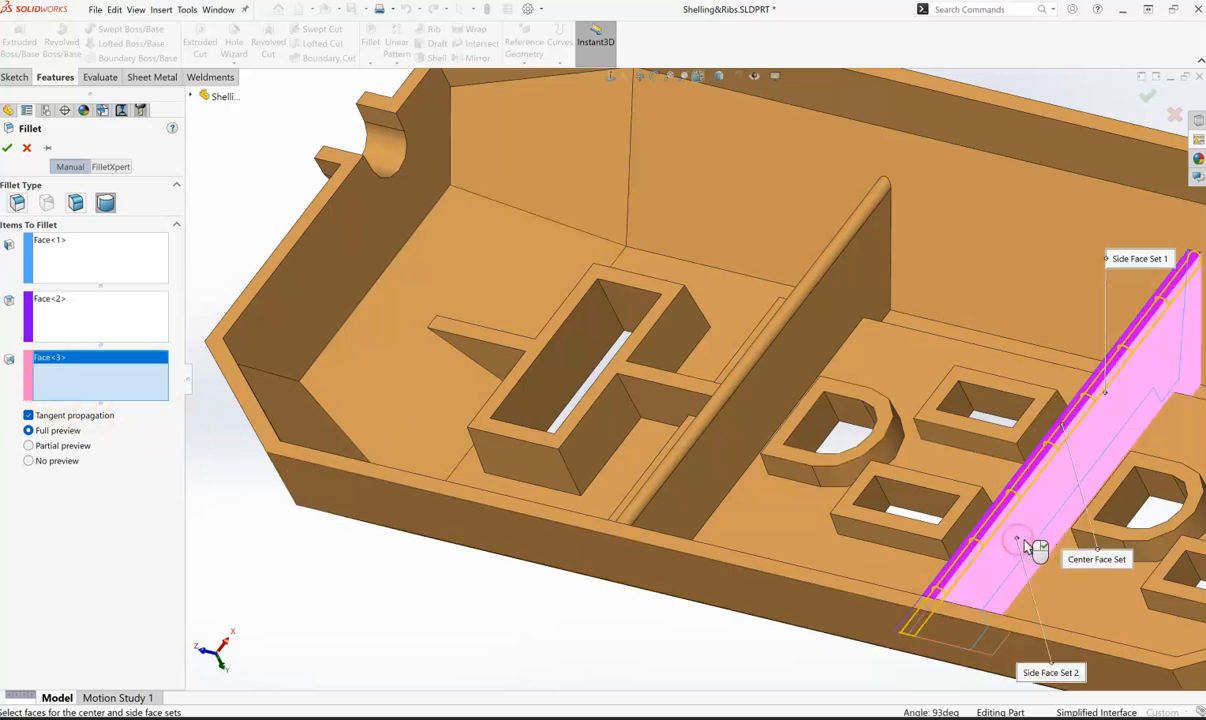
left_click(7, 147)
scroll(1152, 463, "down", 1)
scroll(1100, 479, "up", 4)
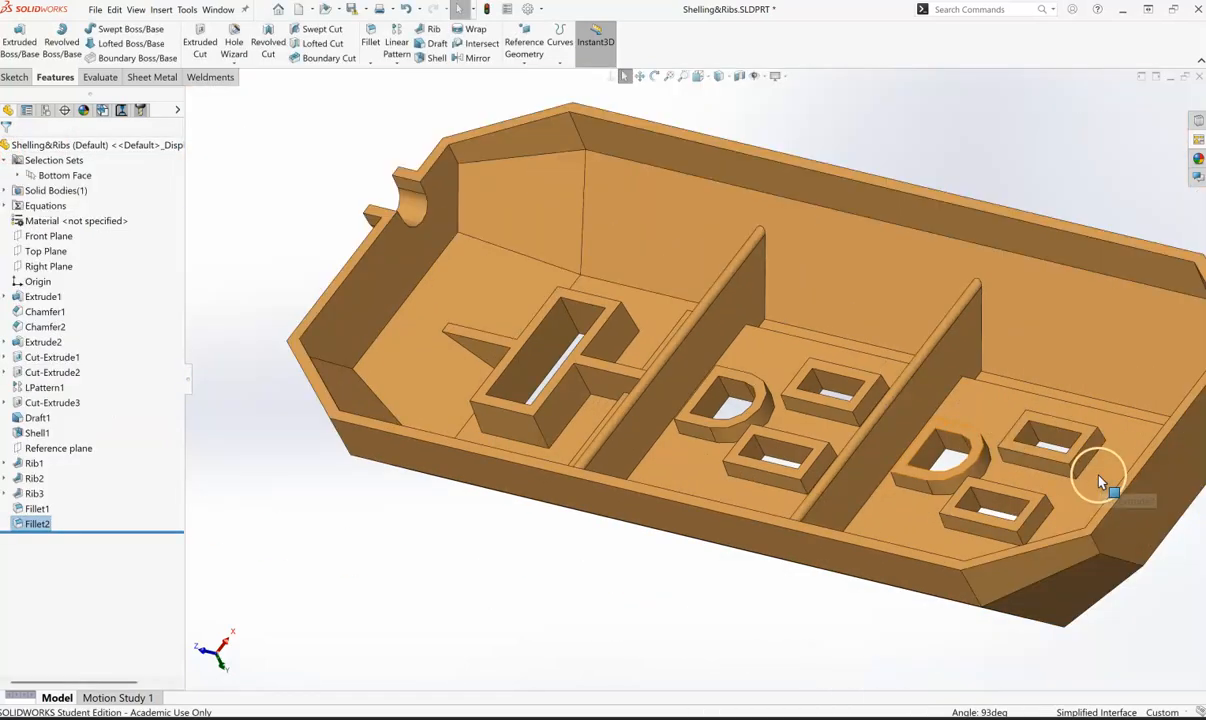
middle_click_drag(708, 581, 764, 581)
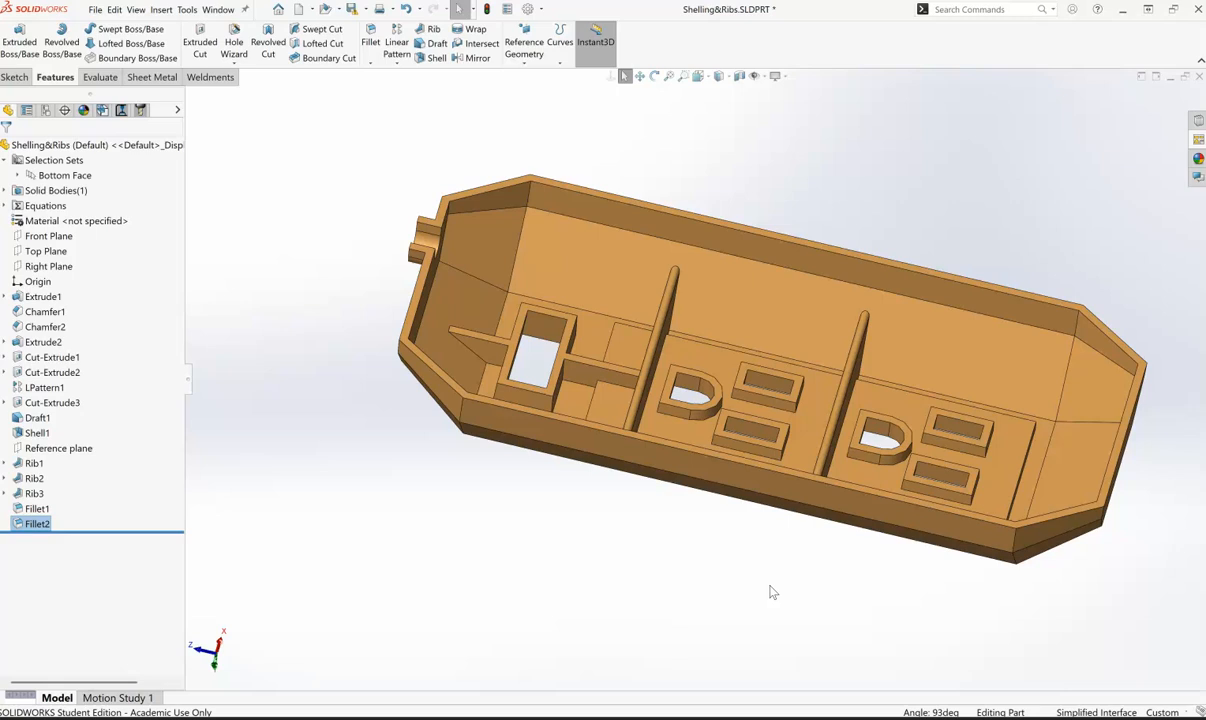
scroll(489, 393, "up", 2)
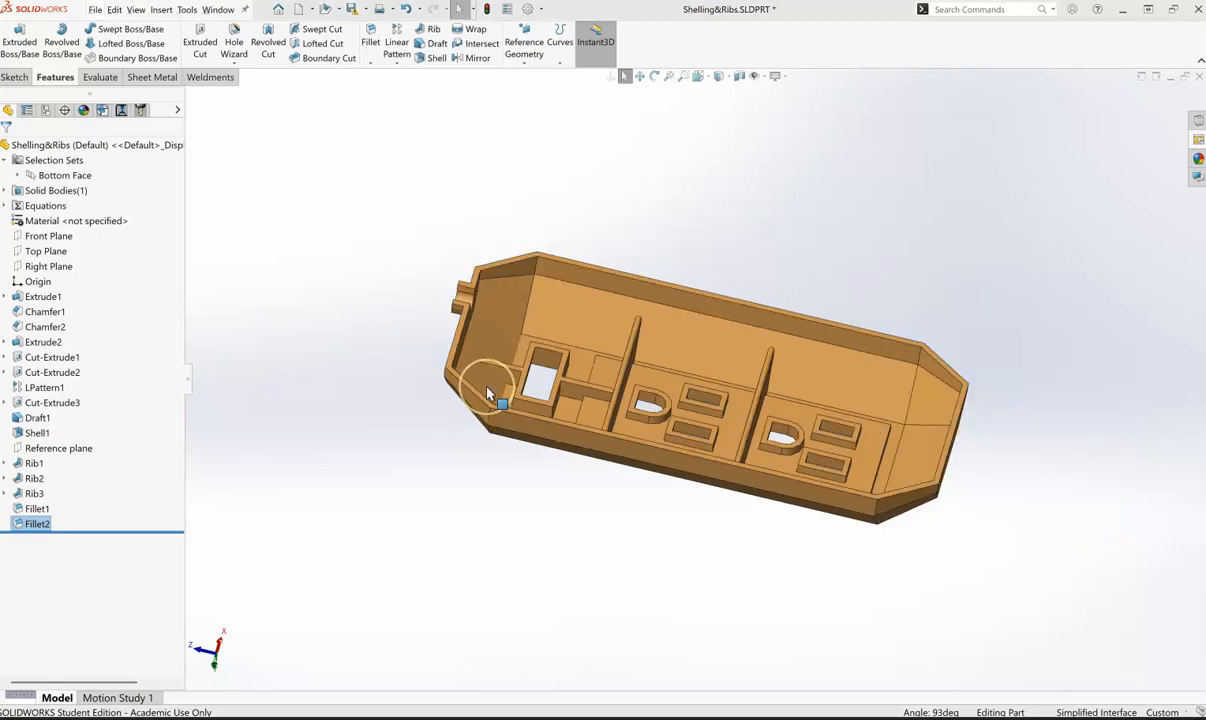